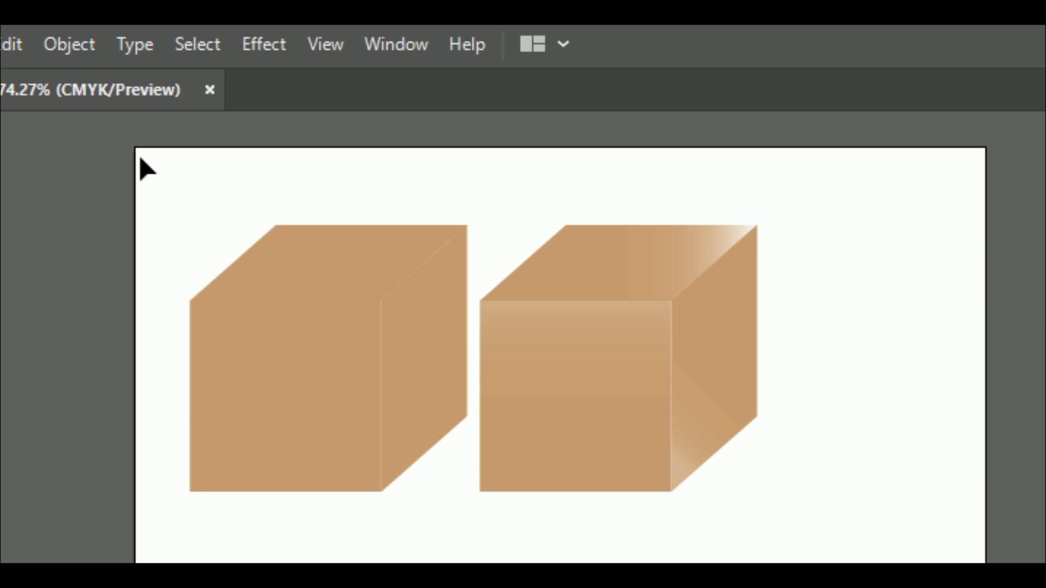
left_click_drag(139, 164, 886, 563)
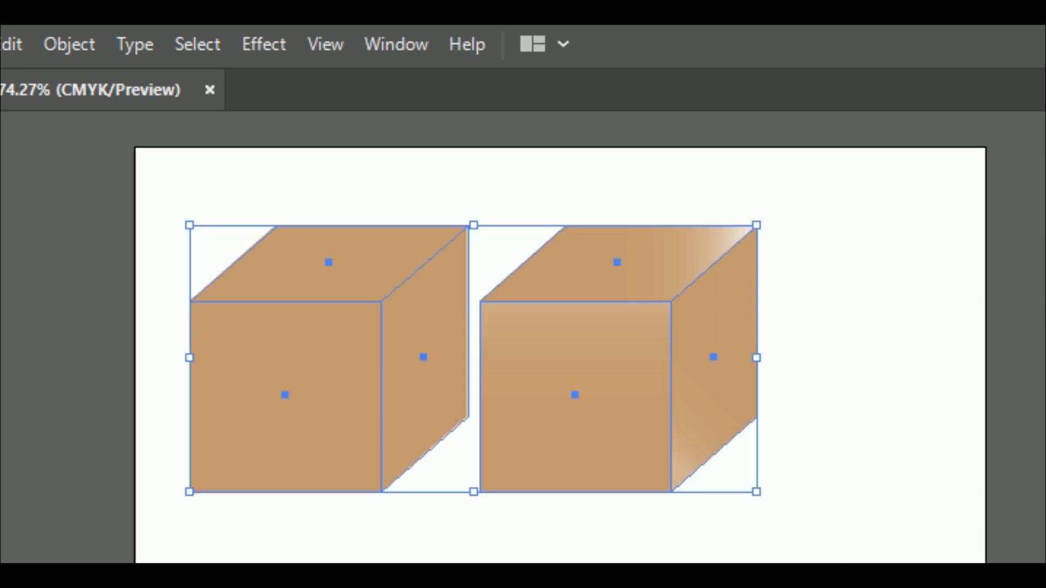
key("ctrl+shift+a")
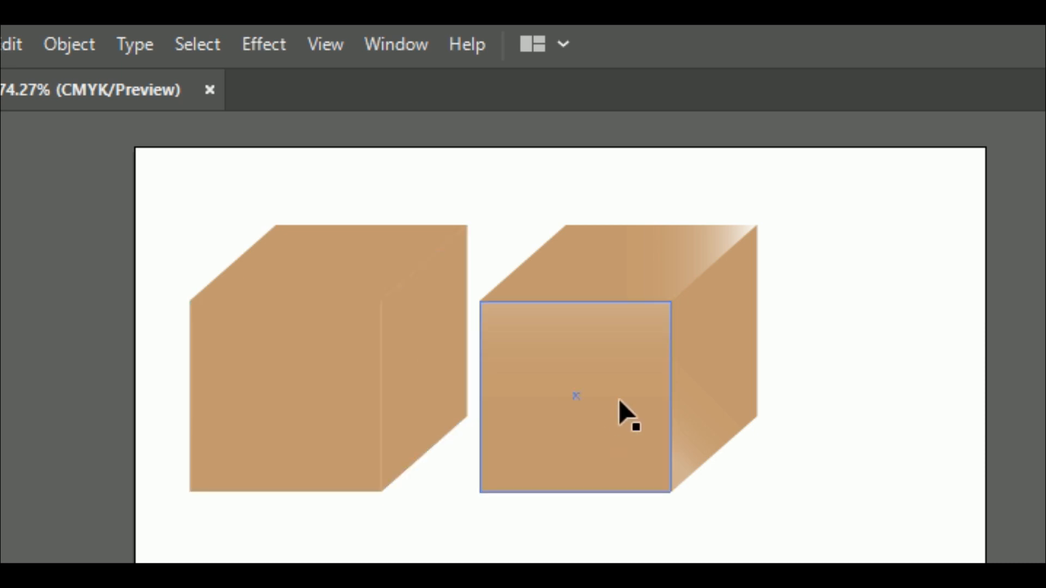
left_click_drag(130, 159, 495, 561)
left_click(360, 537)
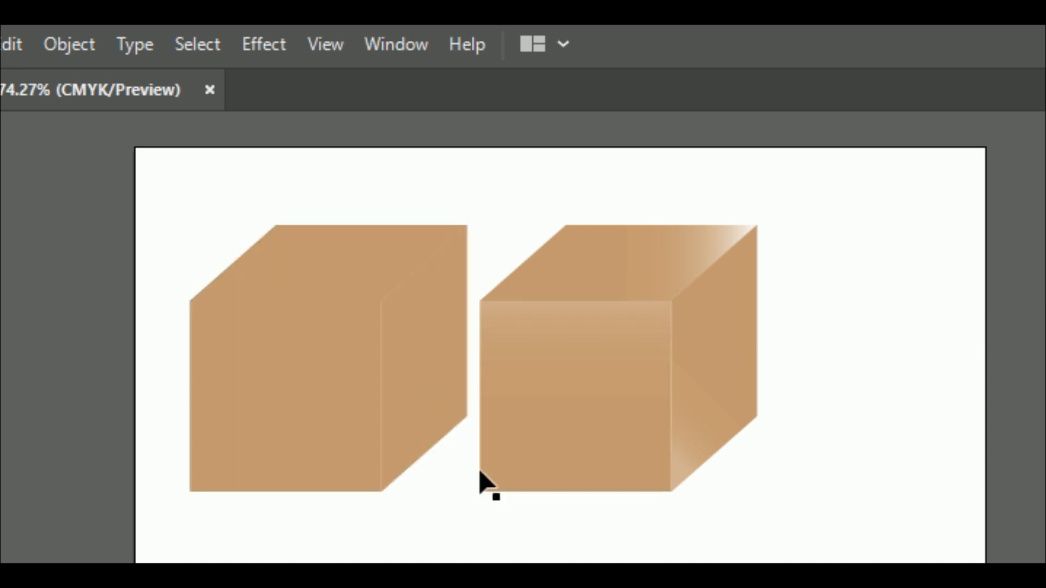
- Try a black outline on all three faces of the plain cube, undo it, and deselect the cube
left_click_drag(190, 271, 477, 545)
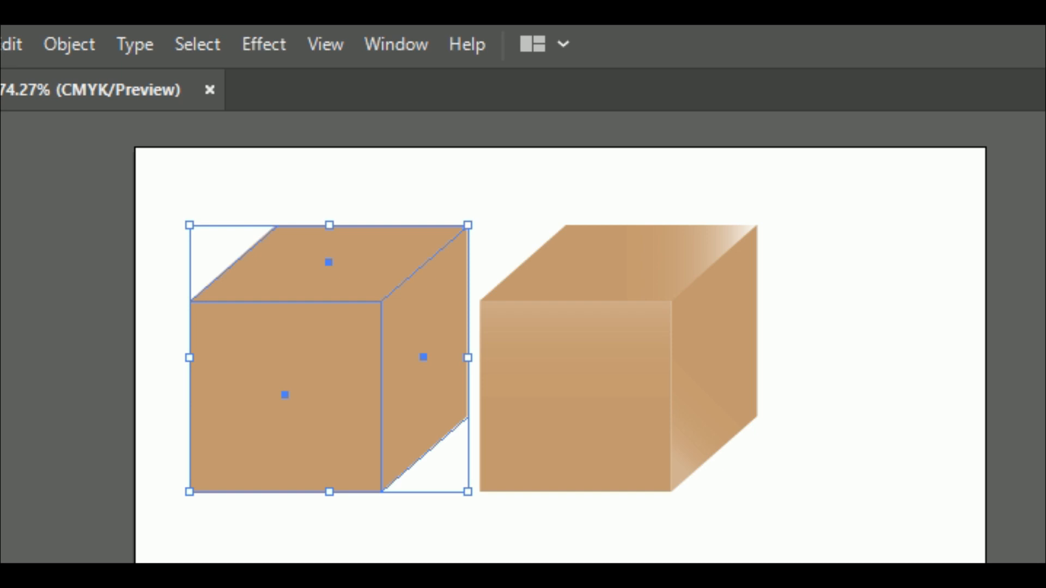
key("F6")
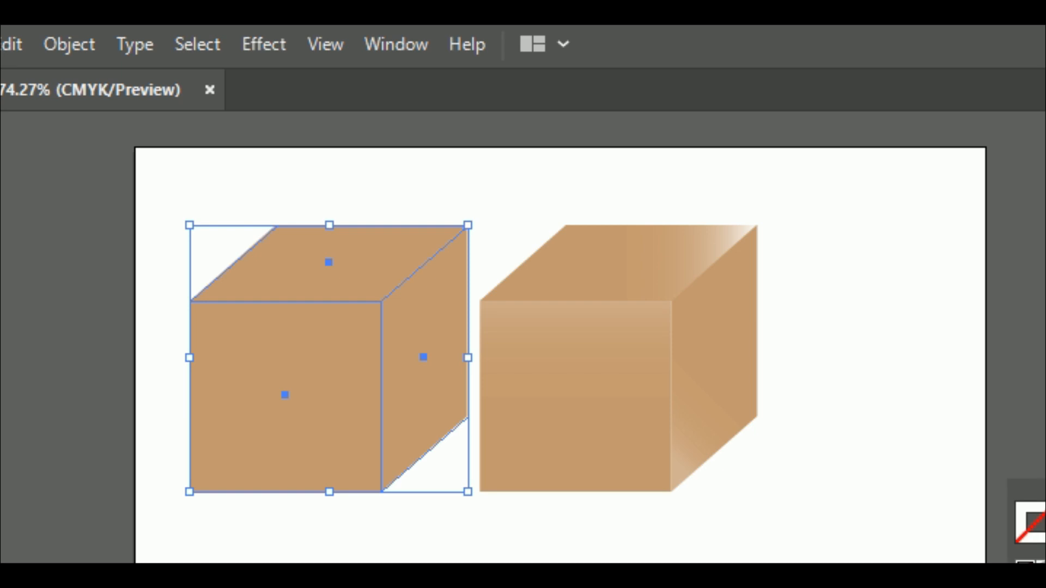
key("comma")
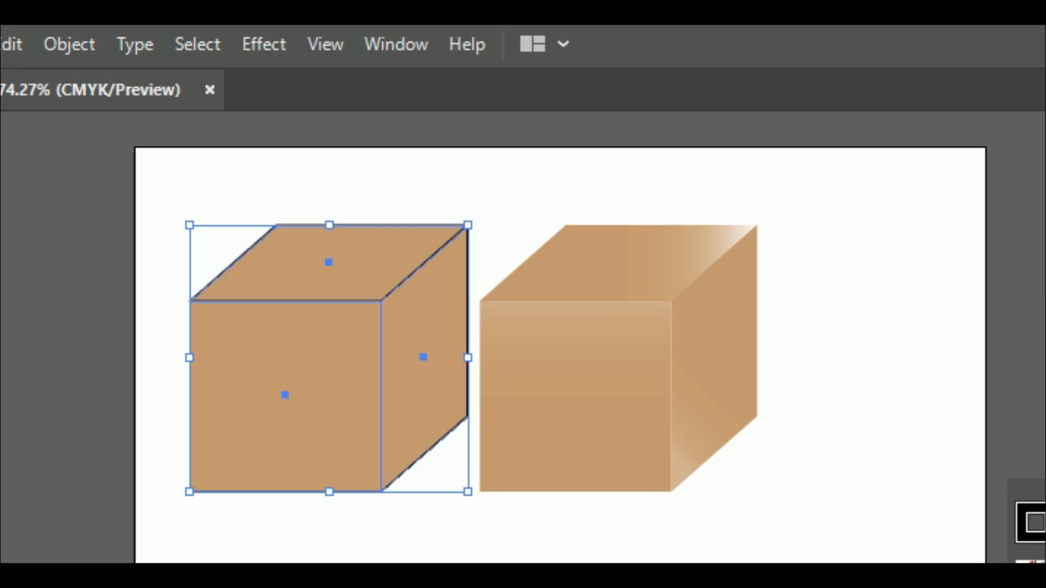
left_click(1, 190)
left_click(315, 561)
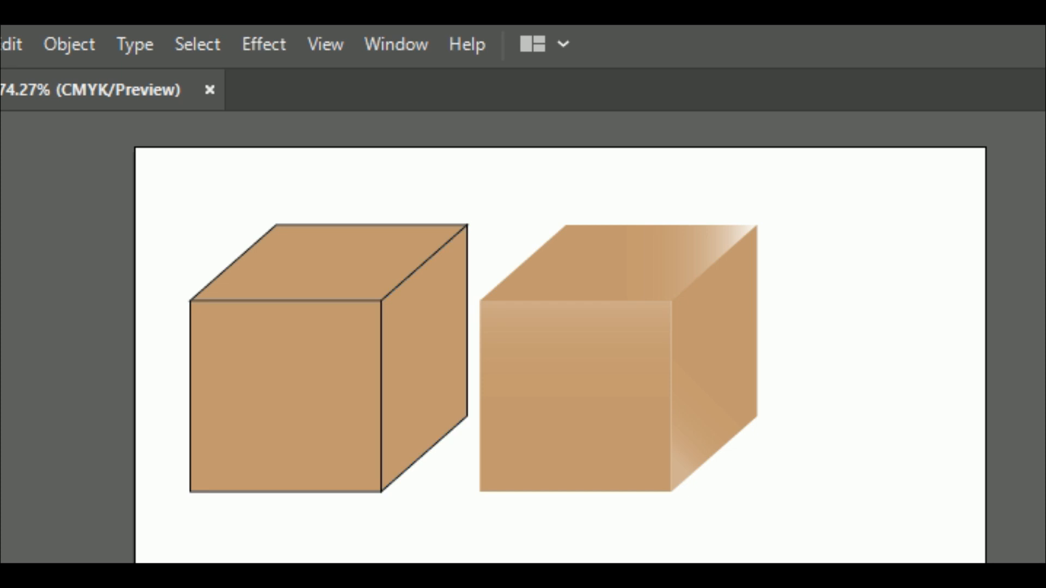
key("ctrl+z")
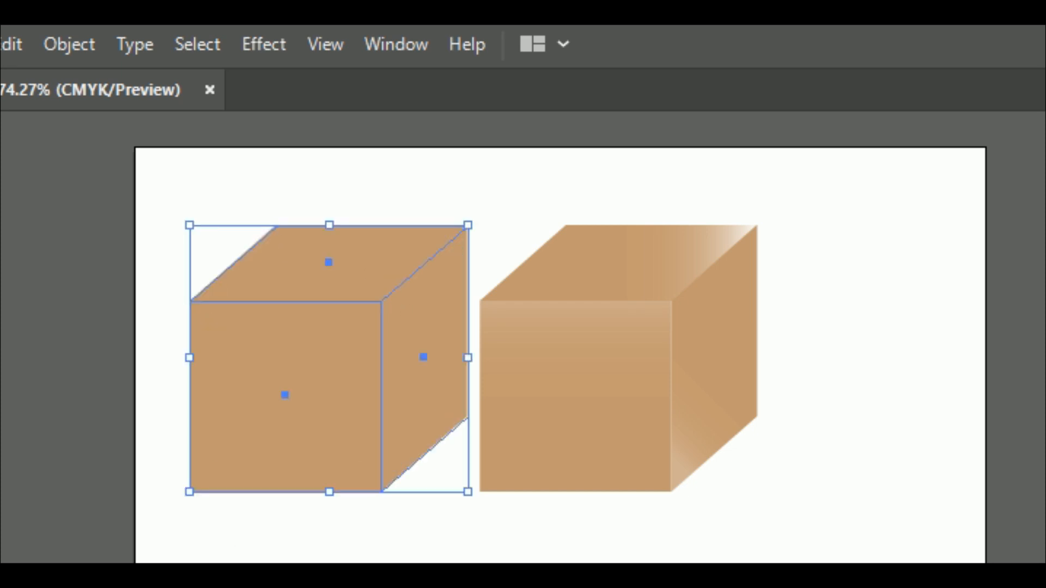
left_click(333, 559)
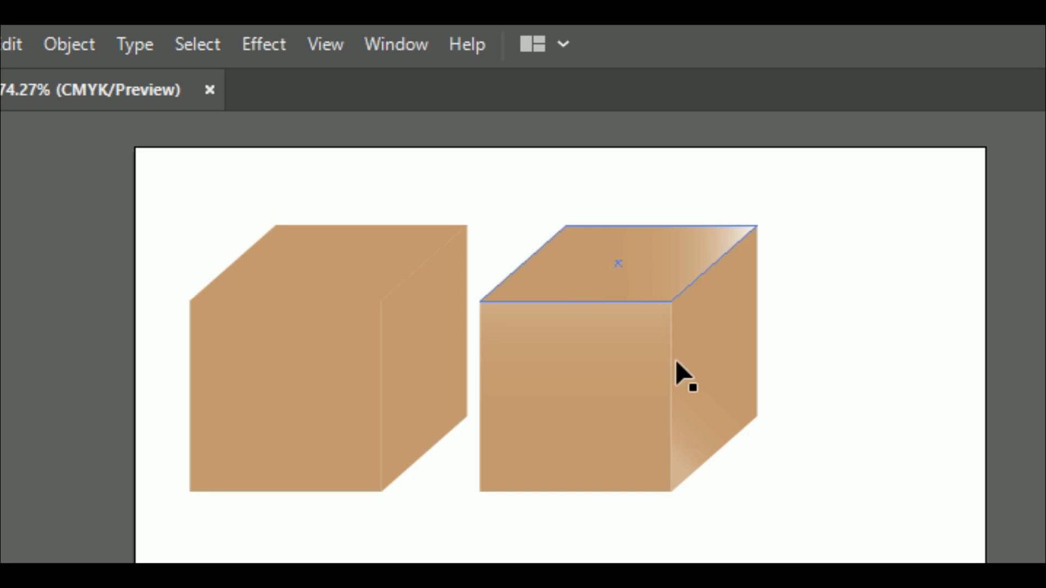
- Pull the plain cube's front, top and side faces apart, and undo the three moves
left_click_drag(331, 457, 279, 587)
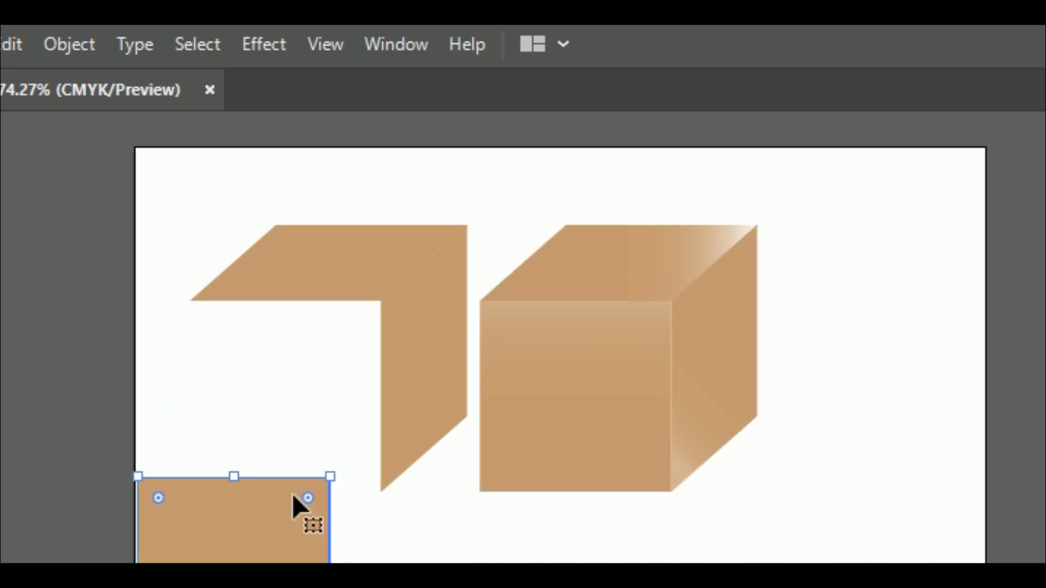
left_click_drag(313, 281, 294, 234)
left_click_drag(381, 366, 404, 395)
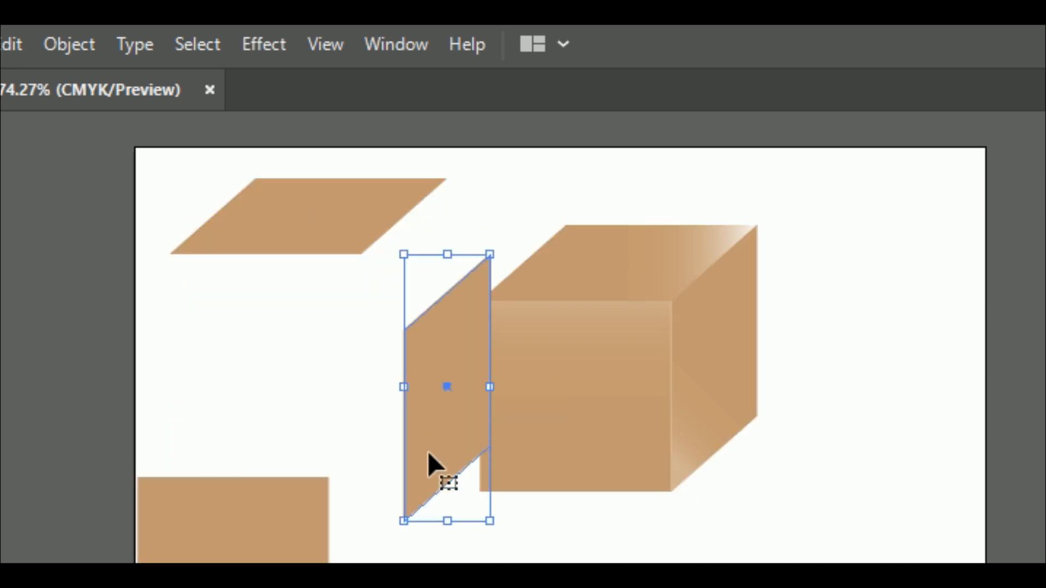
key("ctrl+z")
key("ctrl+z")
key("ctrl+z")
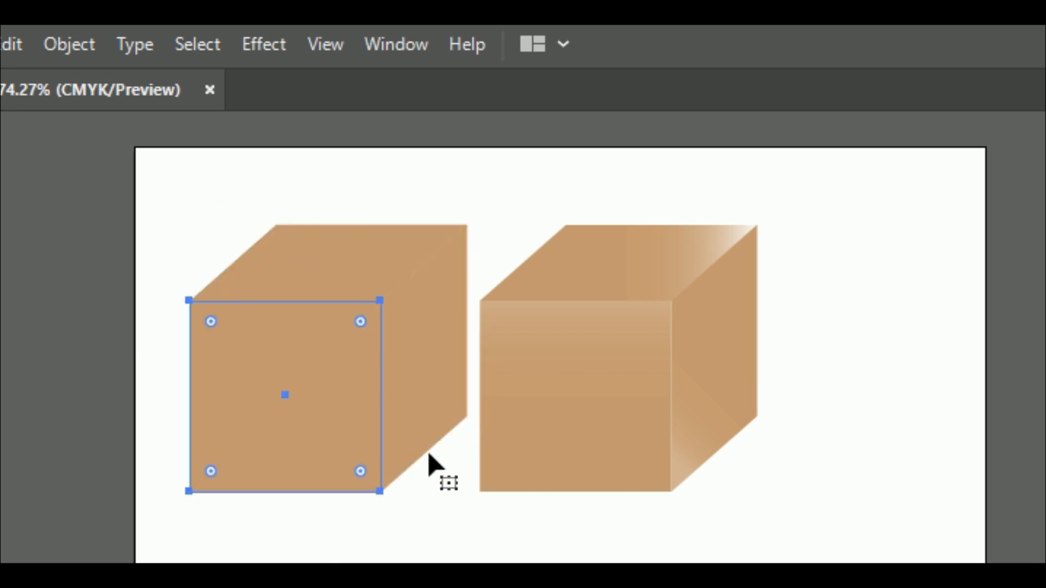
- Pull the shaded cube's front, side and top faces apart, undo the moves, and deselect everything
left_click_drag(597, 452, 552, 499)
left_click_drag(738, 406, 808, 454)
left_click_drag(609, 294, 610, 267)
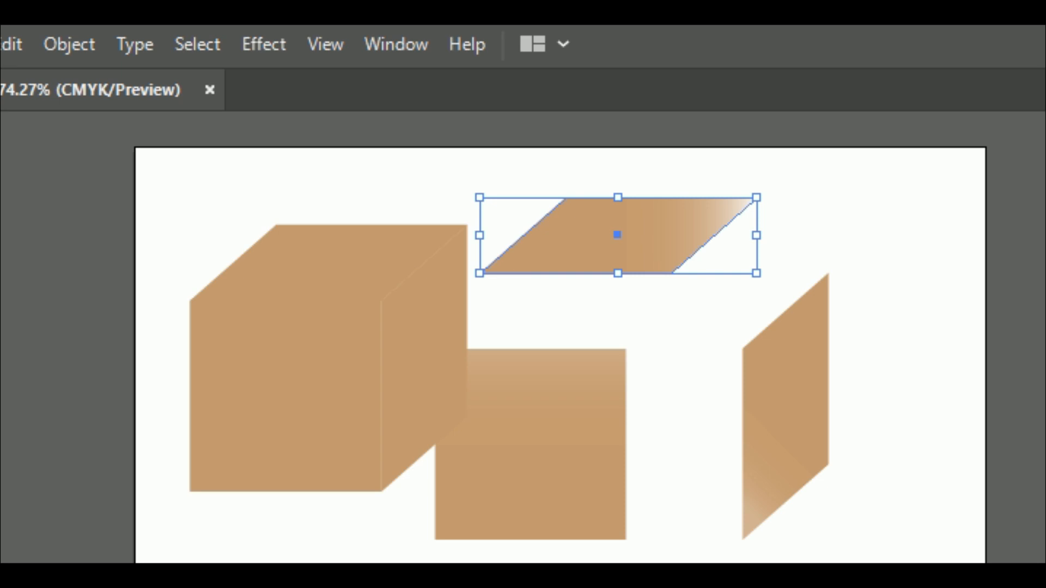
key("ctrl+z")
key("ctrl+z")
key("ctrl+z")
key("ctrl+shift+a")
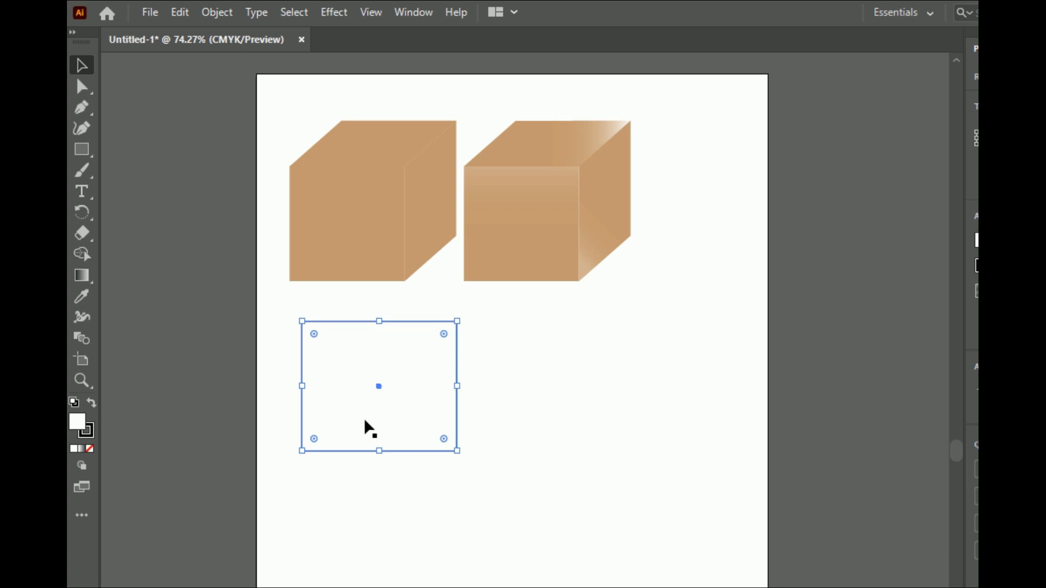
- Delete the existing rectangle below the plain cube and draw a new, slightly smaller rectangle in its place
key("Delete")
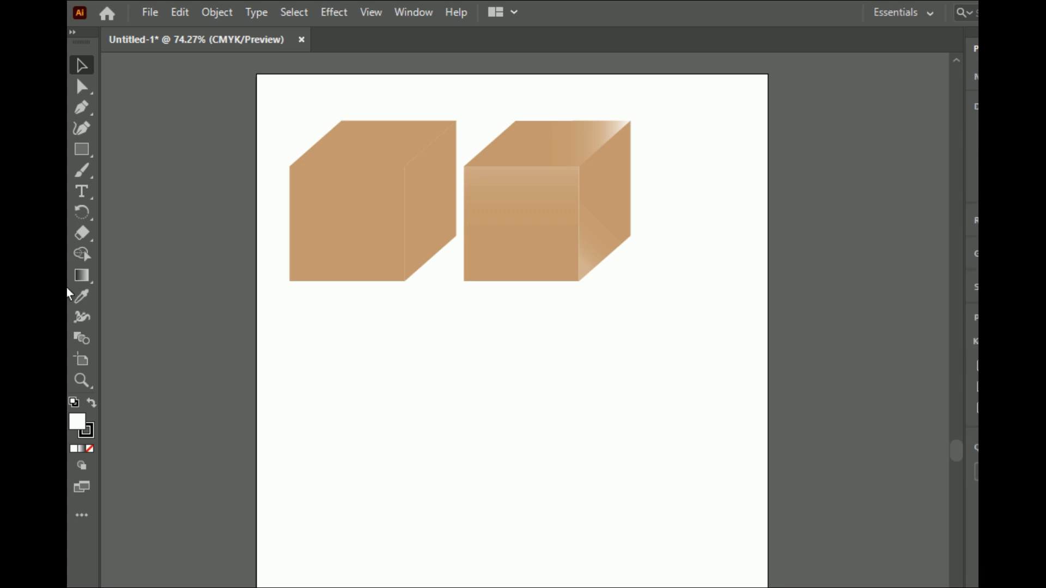
left_click(82, 149)
left_click_drag(299, 332, 431, 440)
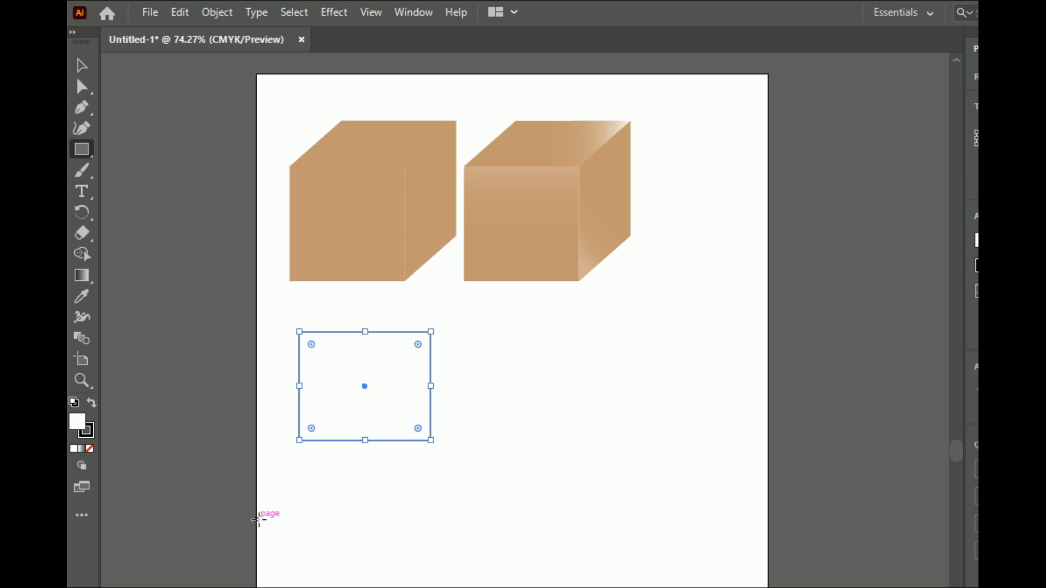
- Open the gradient settings and fill the rectangle with the white-to-black linear gradient
double_click(81, 276)
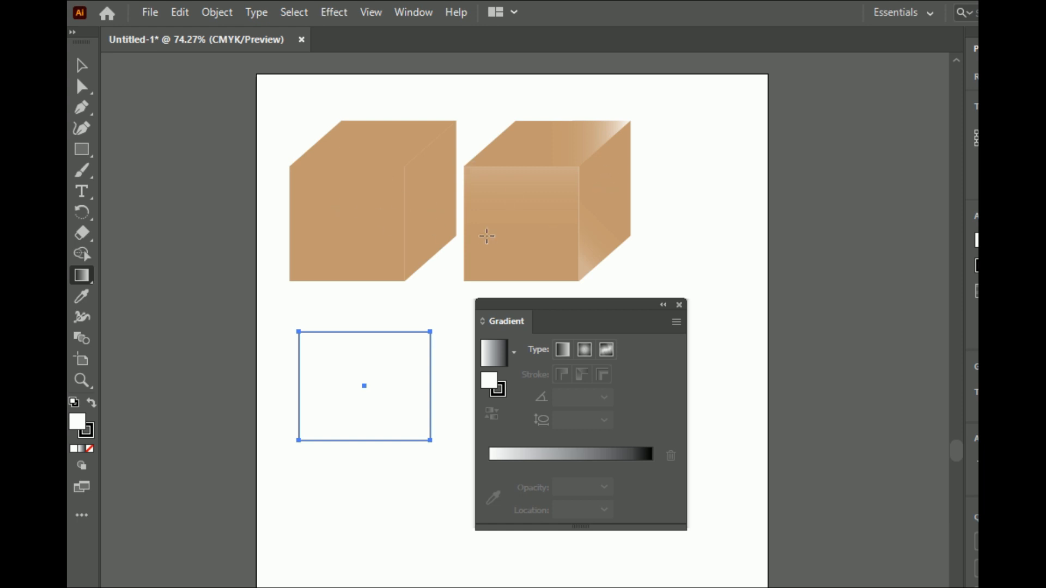
key("v")
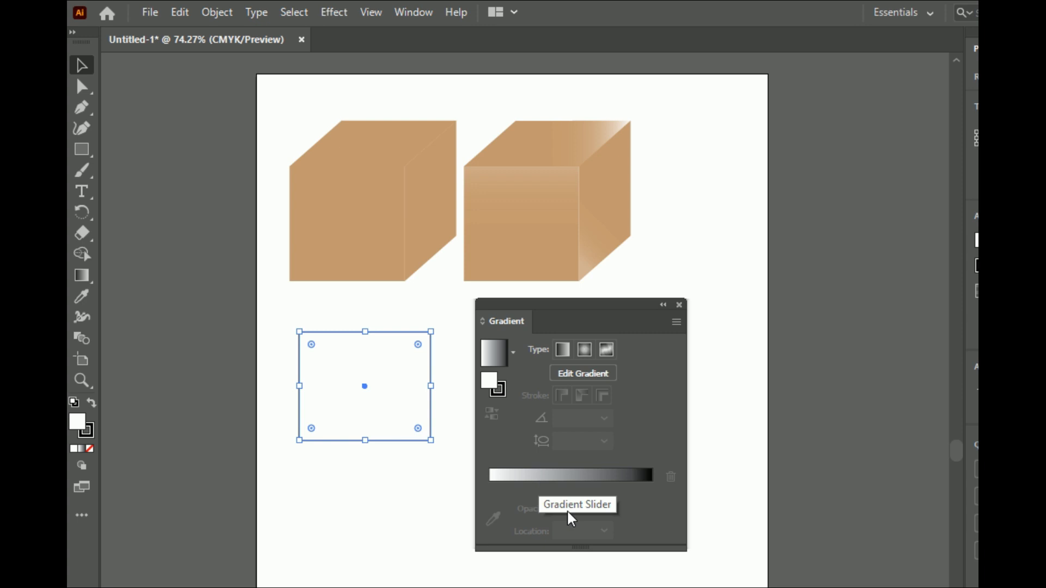
left_click(567, 495)
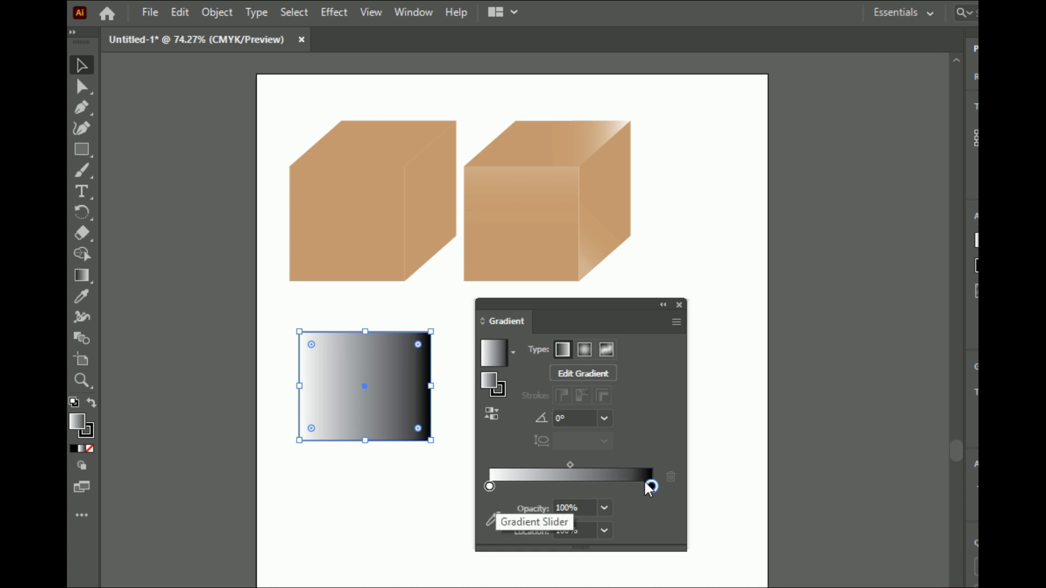
- Move the gradient's white stop to about 20% and back to 0%, keeping the black stop at 100%
left_click_drag(489, 487, 522, 486)
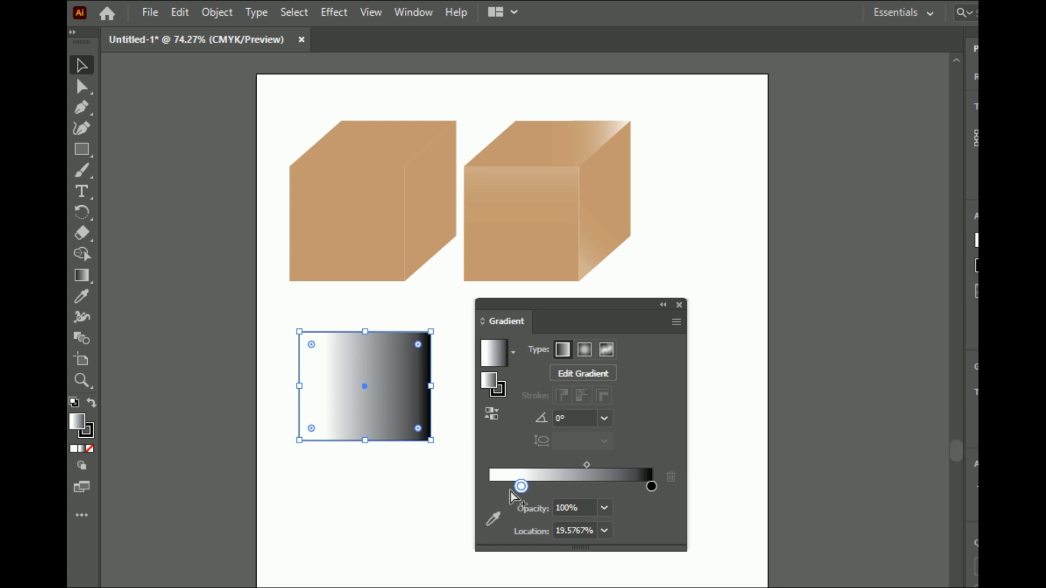
left_click_drag(522, 486, 475, 484)
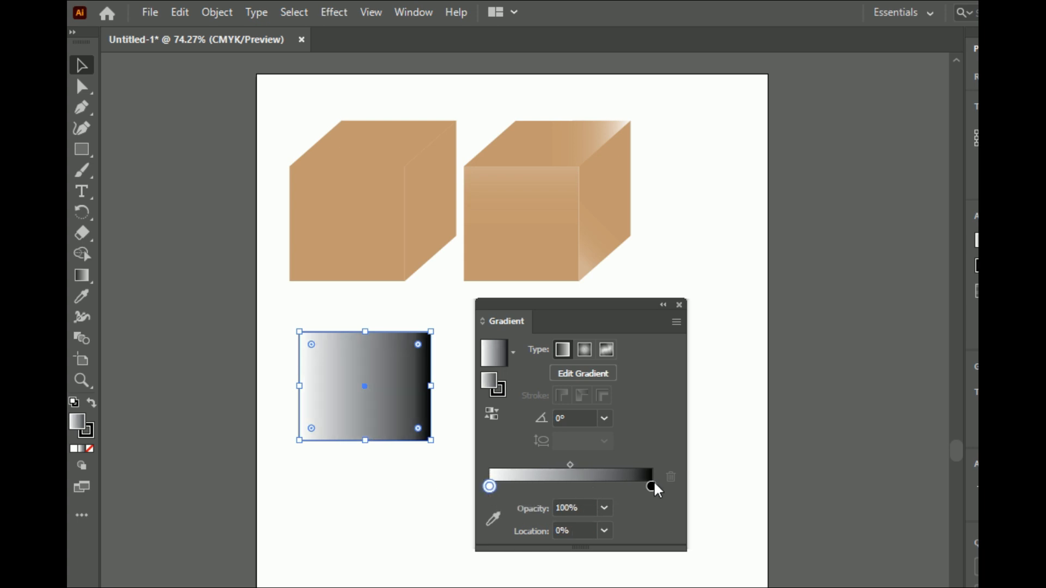
mouse_move(653, 485)
left_mouse_down()
mouse_move(622, 485)
mouse_move(668, 482)
left_mouse_up()
- Shift the gradient midpoint to about 44%, and set its location back to 50%
left_click(570, 465)
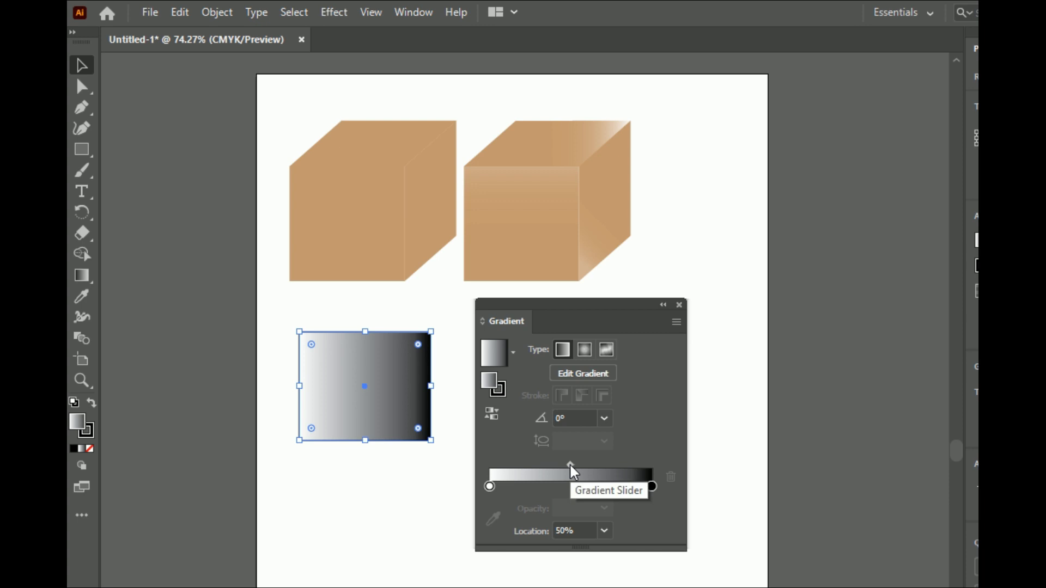
mouse_move(571, 468)
left_mouse_down()
mouse_move(524, 466)
mouse_move(623, 466)
mouse_move(570, 466)
left_mouse_up()
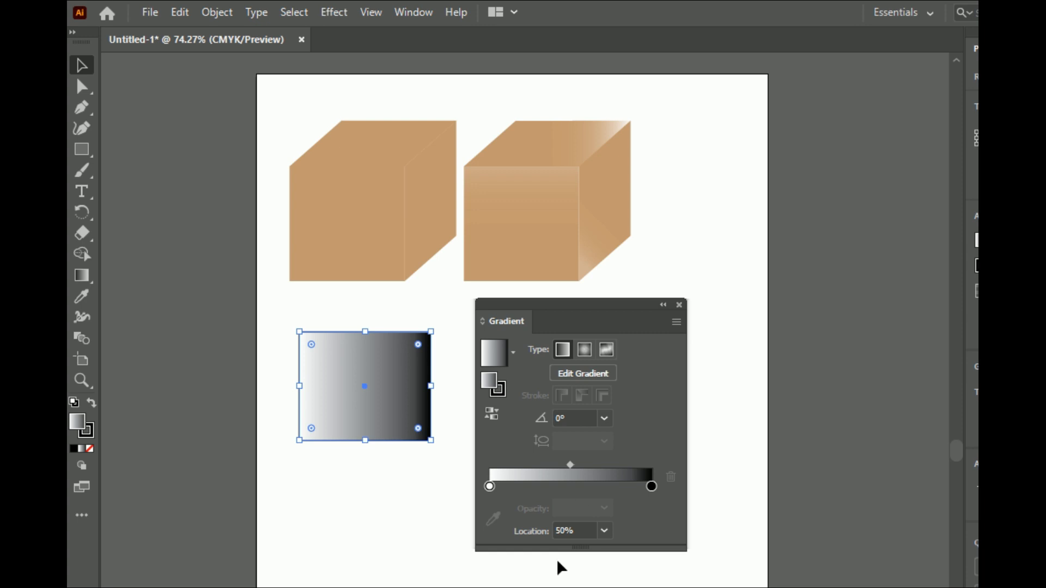
left_click_drag(570, 466, 561, 465)
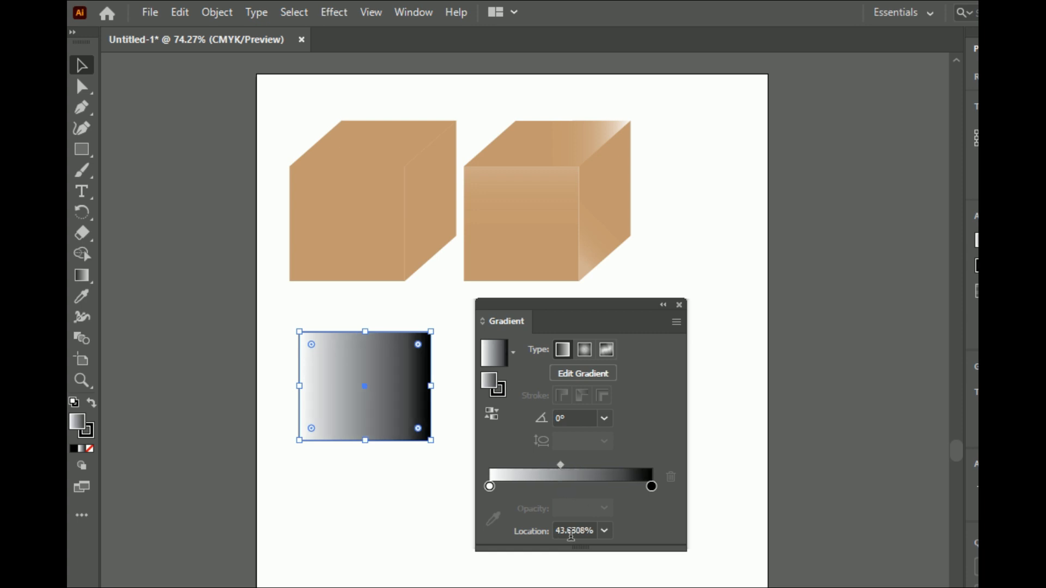
left_click(572, 531)
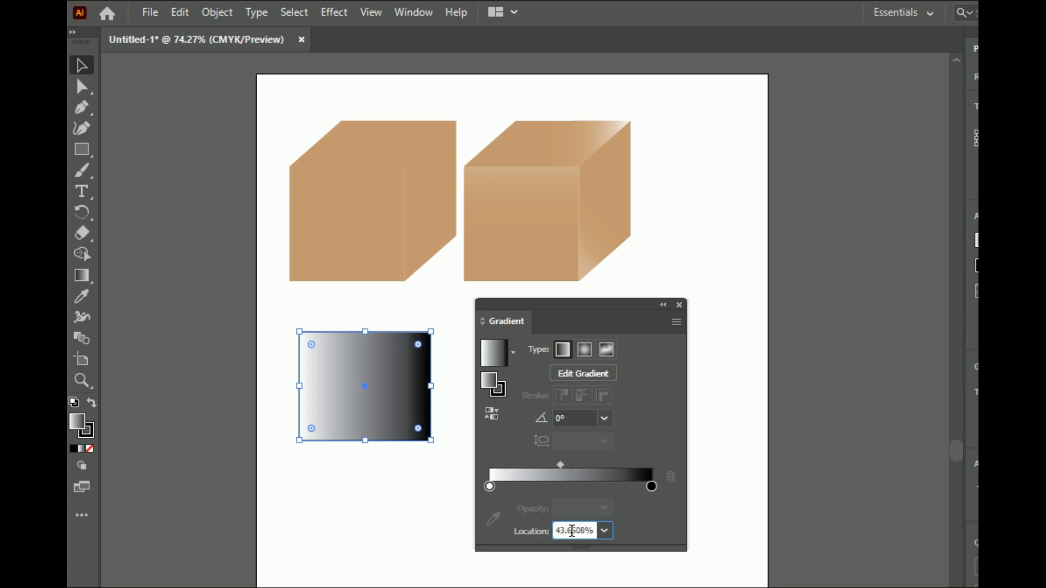
type("50")
double_click(575, 532)
type("50")
- Add a colour stop at about 46% on the gradient and delete it
left_click(564, 497)
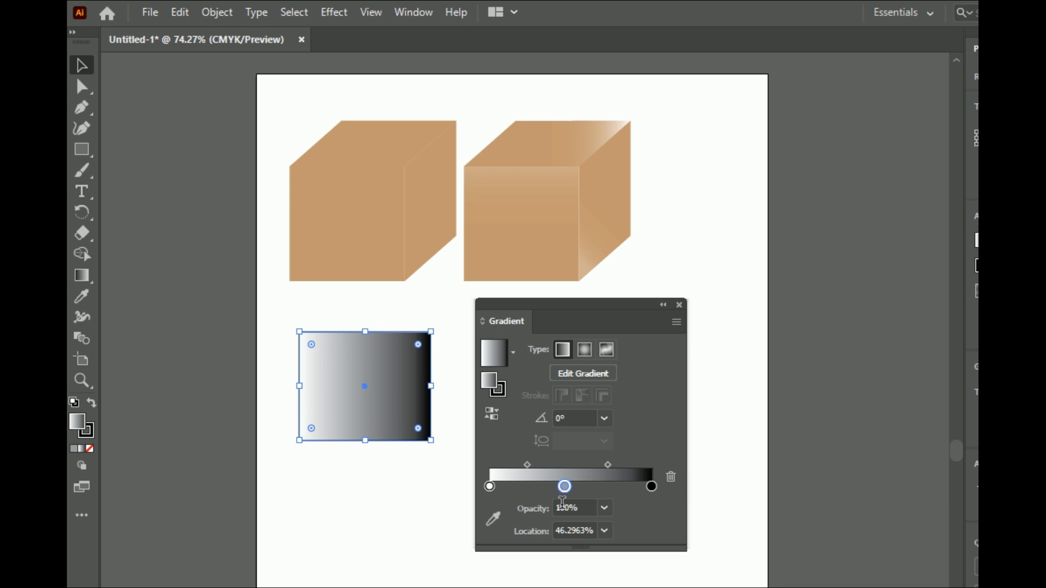
left_click(568, 531)
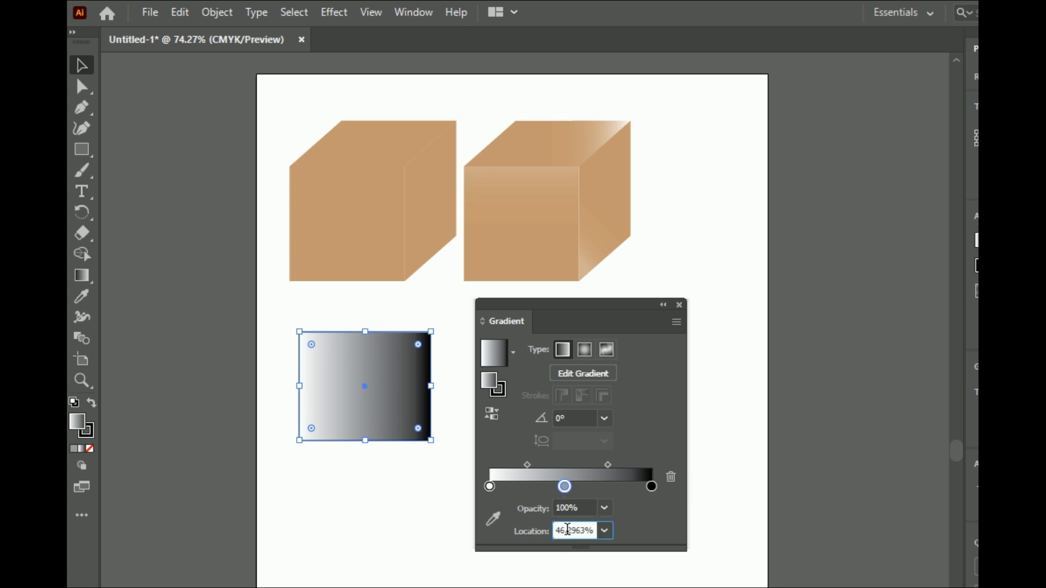
left_click(565, 487)
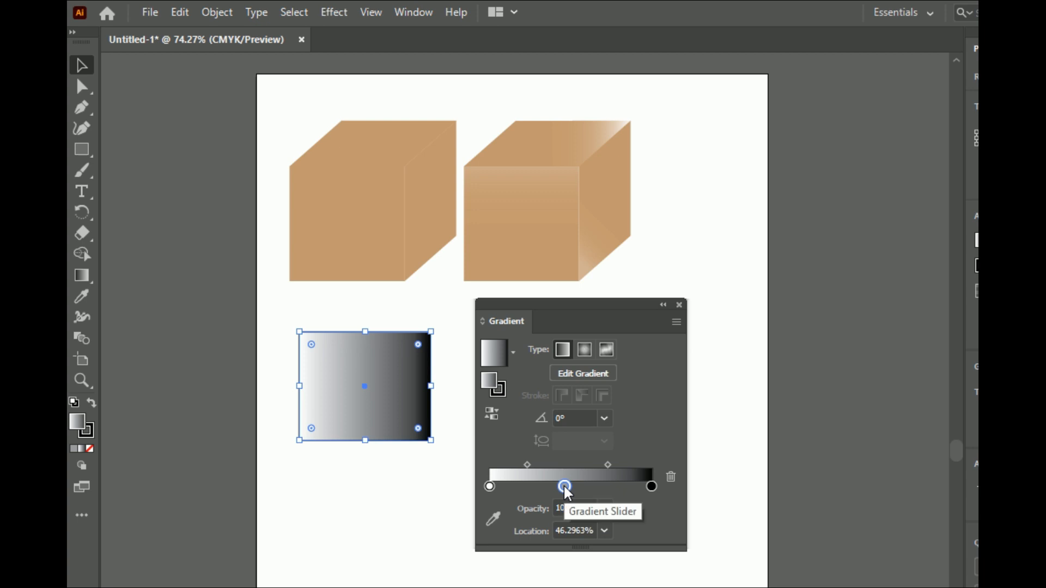
left_click(672, 476)
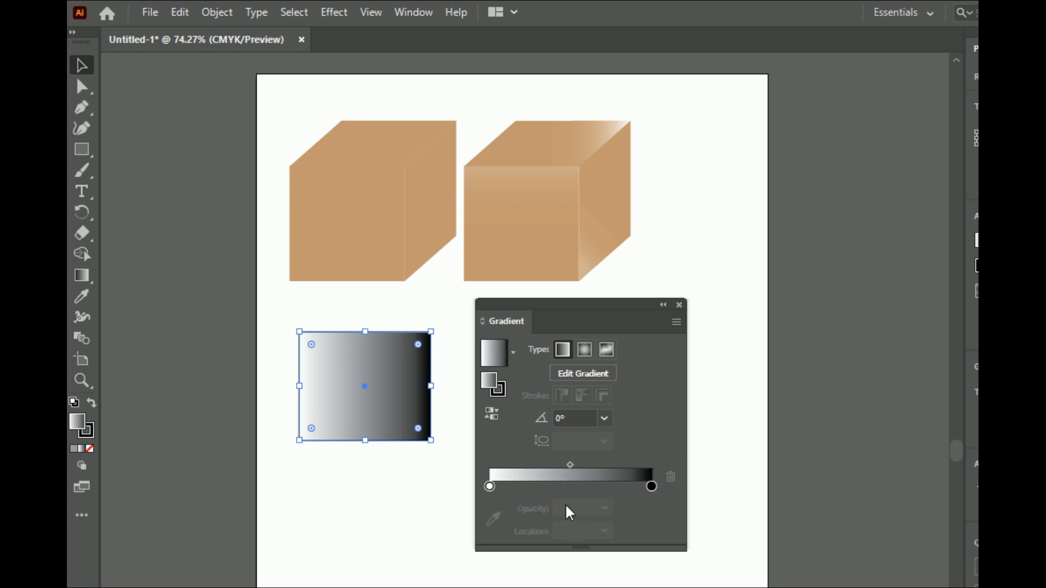
- Add a middle colour stop to the gradient, move it to about 50.5%, and delete it
left_click(570, 465)
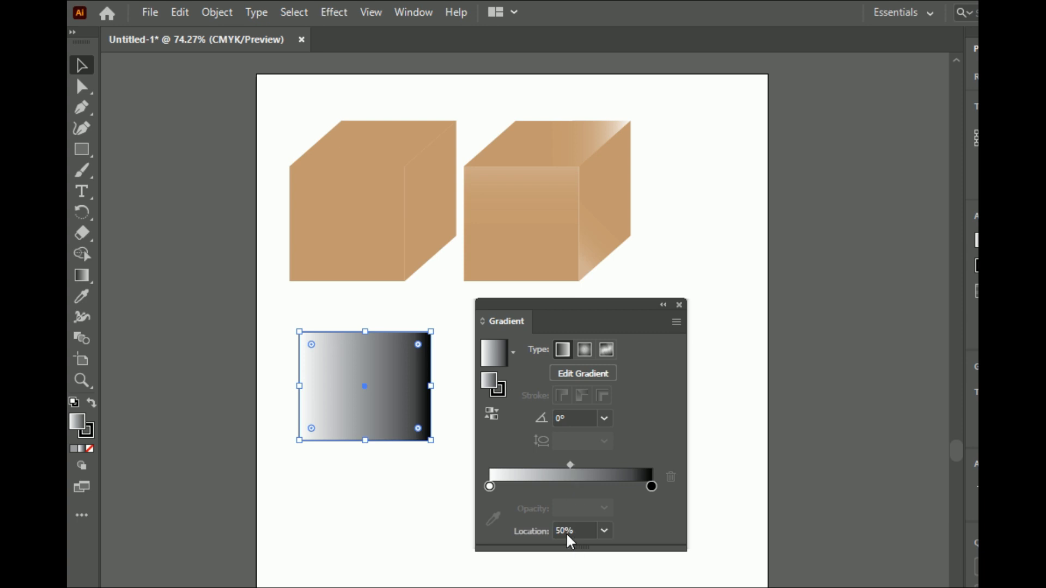
left_click(569, 491)
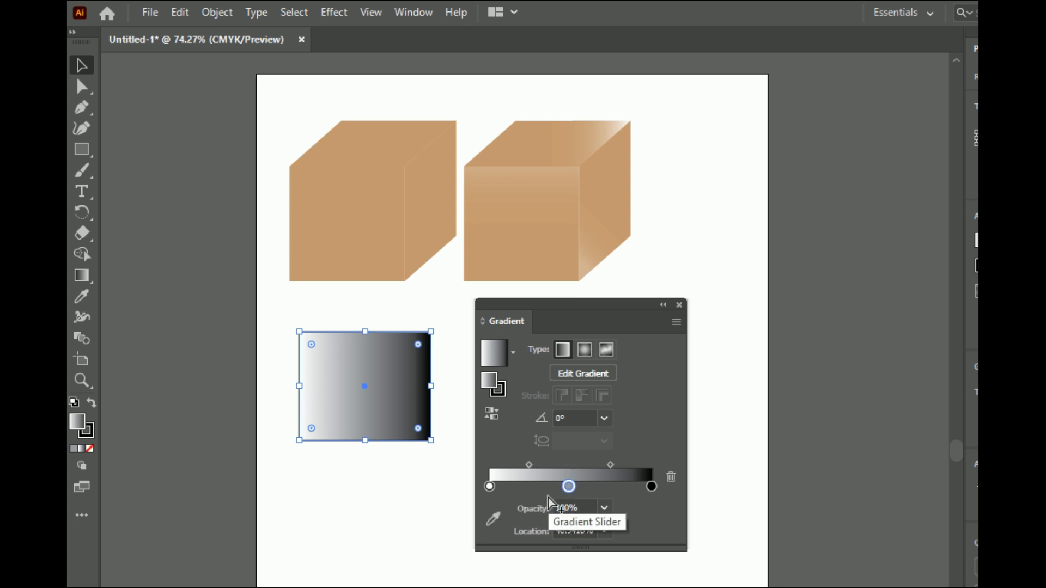
mouse_move(571, 488)
left_mouse_down()
mouse_move(557, 489)
mouse_move(574, 489)
left_mouse_up()
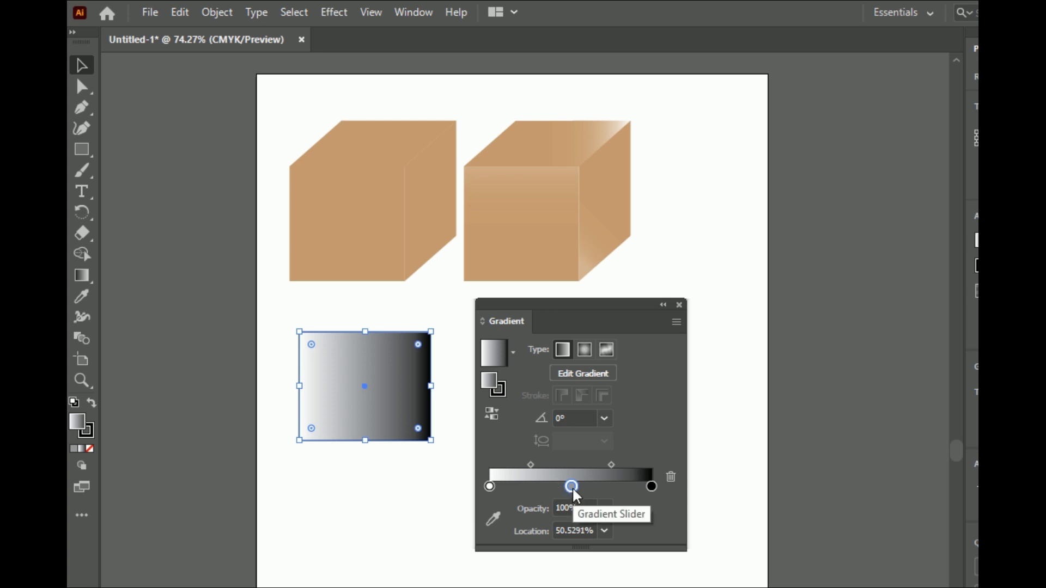
left_click(670, 480)
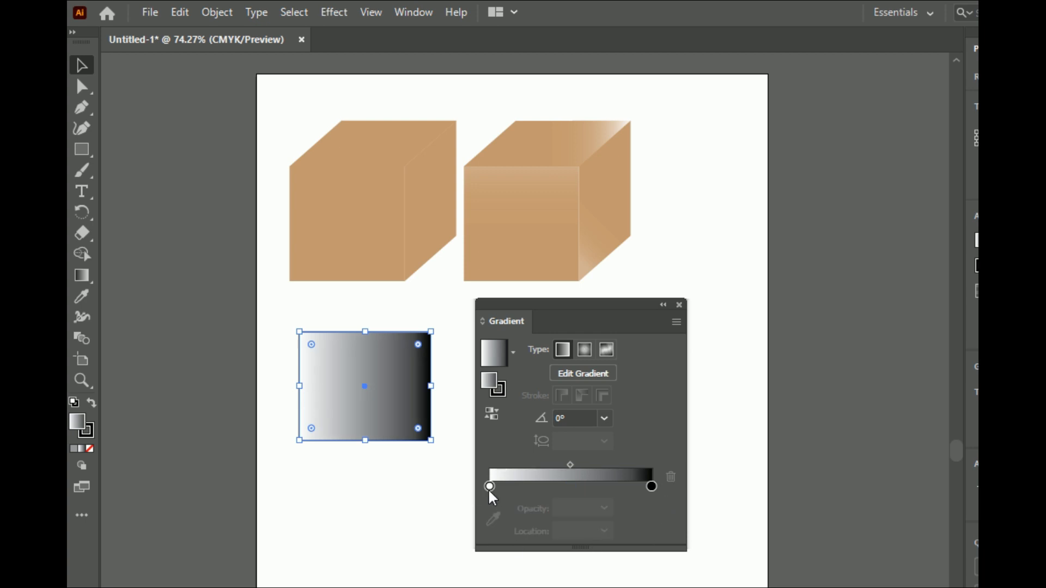
- Select the gradient's white start stop and black end stop in turn to compare their settings
left_click(489, 486)
left_click(651, 486)
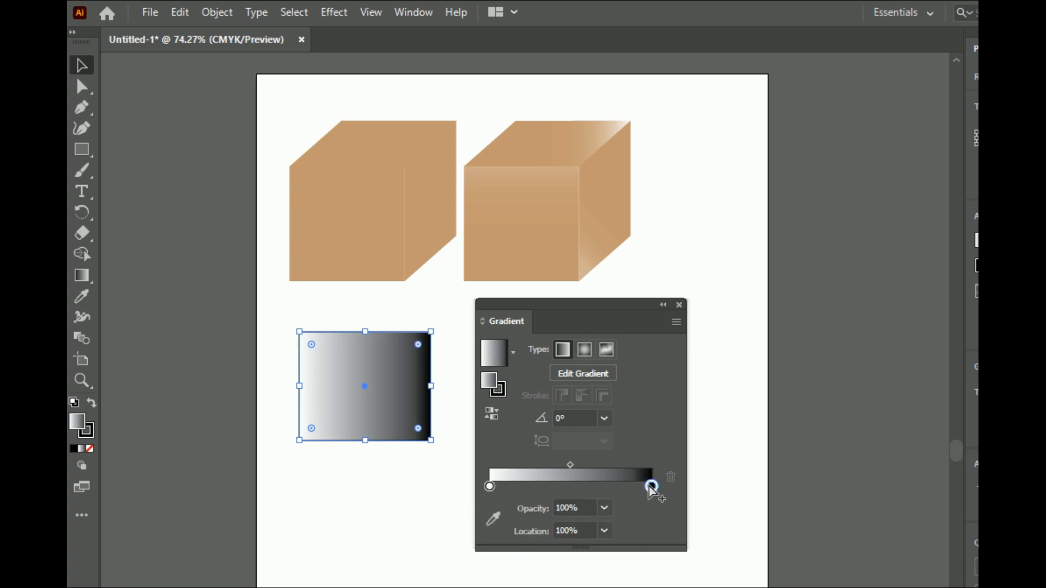
left_click(489, 487)
left_click(651, 486)
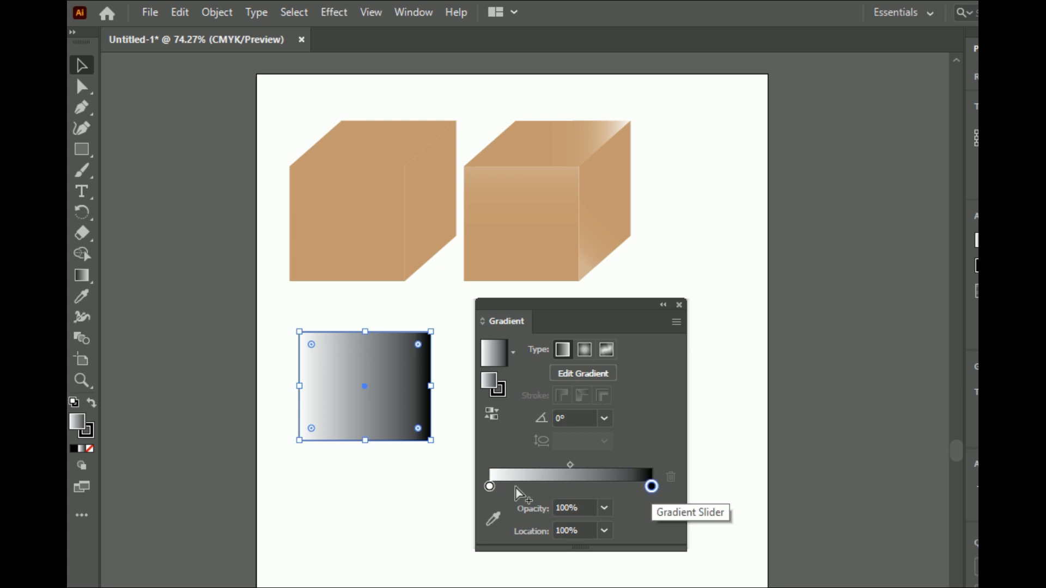
- Add a middle colour stop at about 48% on the rectangle's white-to-black gradient
left_click(490, 486)
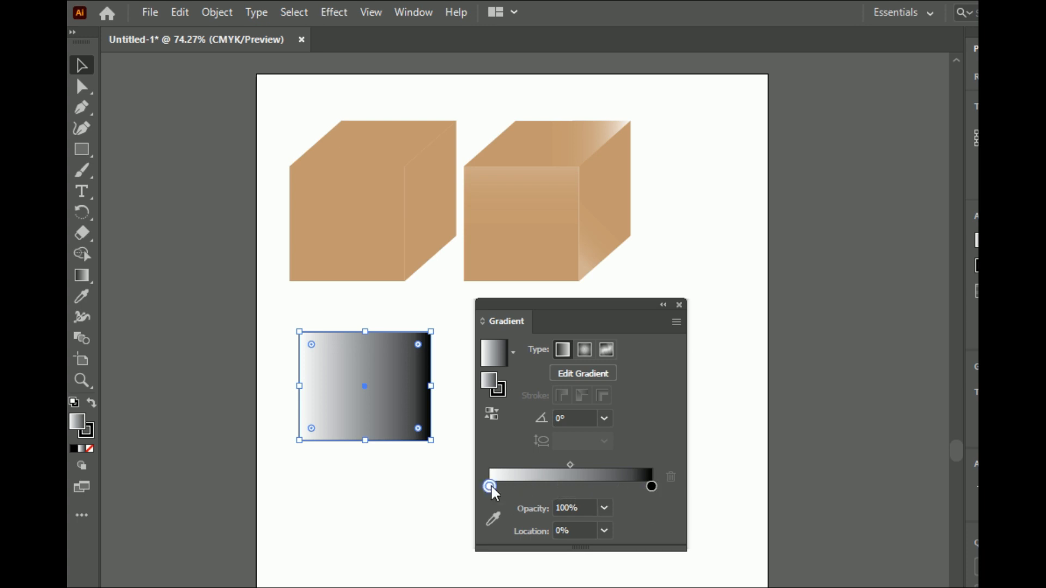
left_click(651, 486)
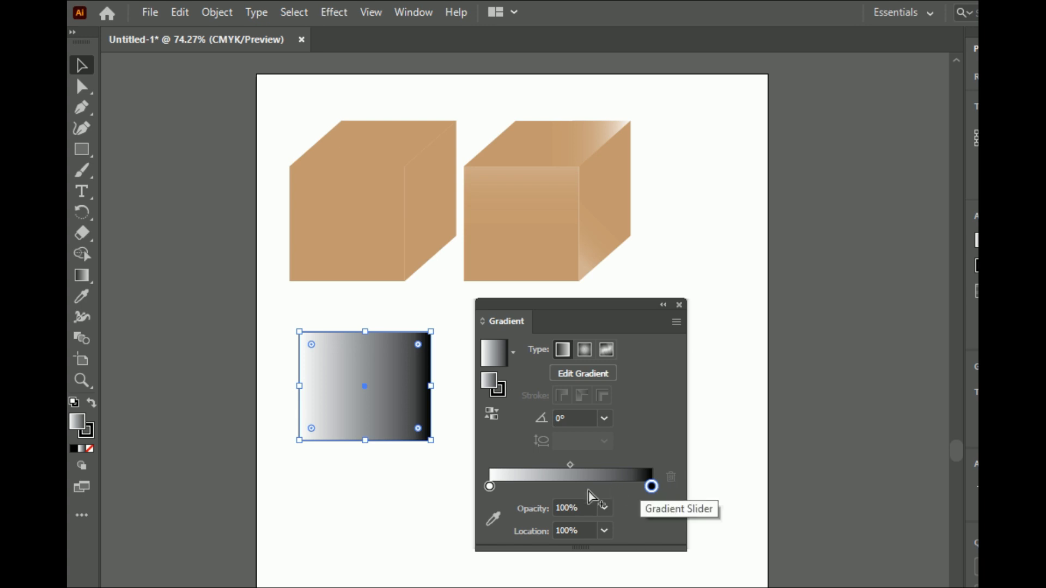
left_click(567, 486)
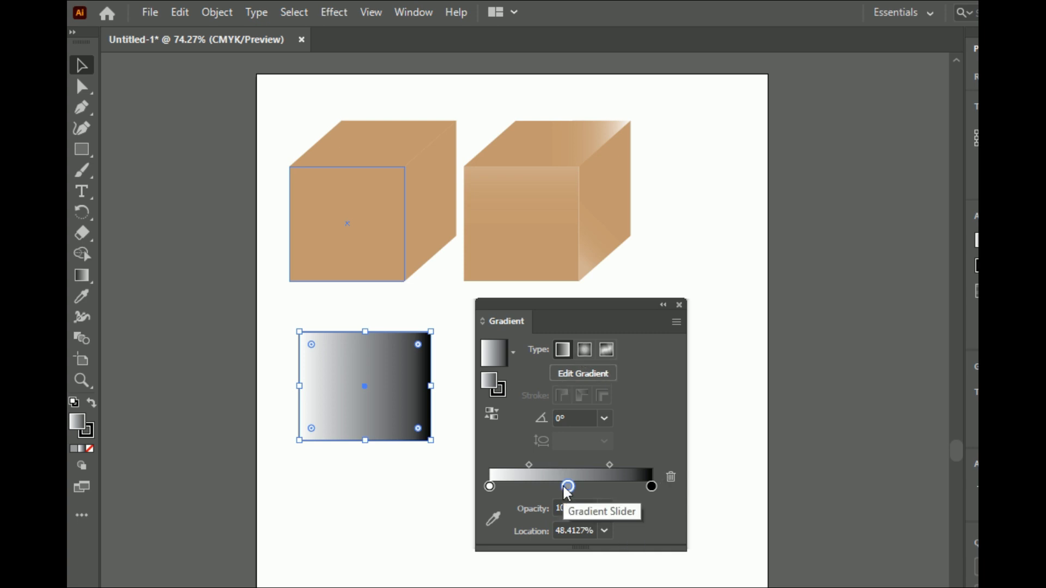
- Try the Orange, Yellow and Fading Sky preset gradients on the rectangle, and return it to the White, Black preset
left_click(514, 352)
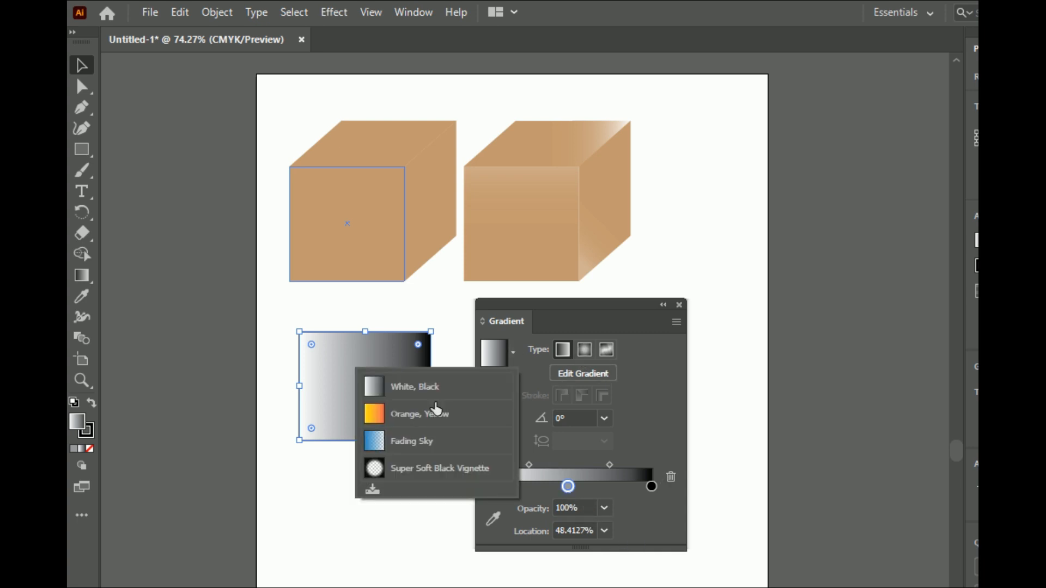
left_click(424, 418)
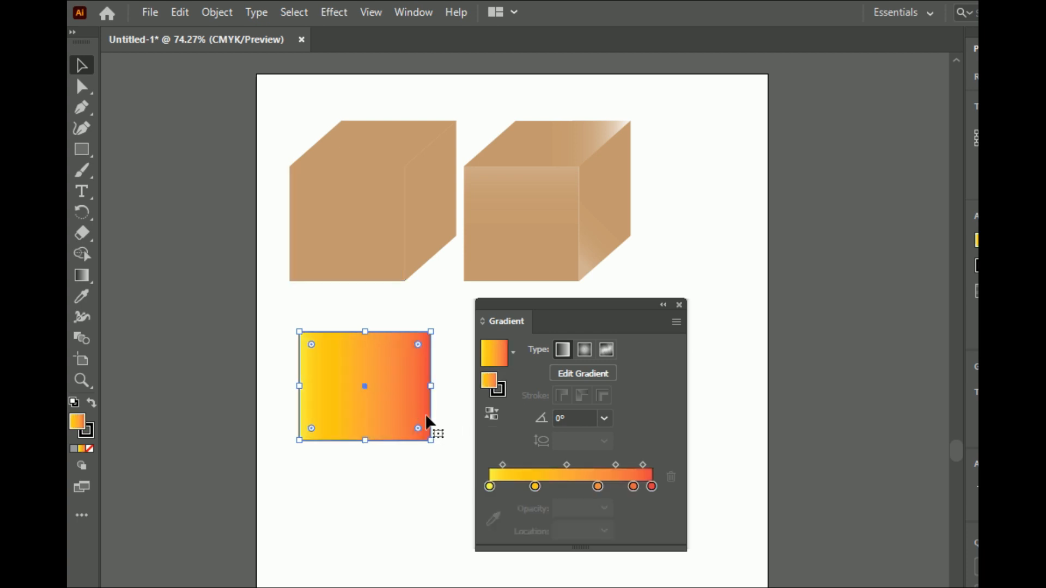
left_click(517, 358)
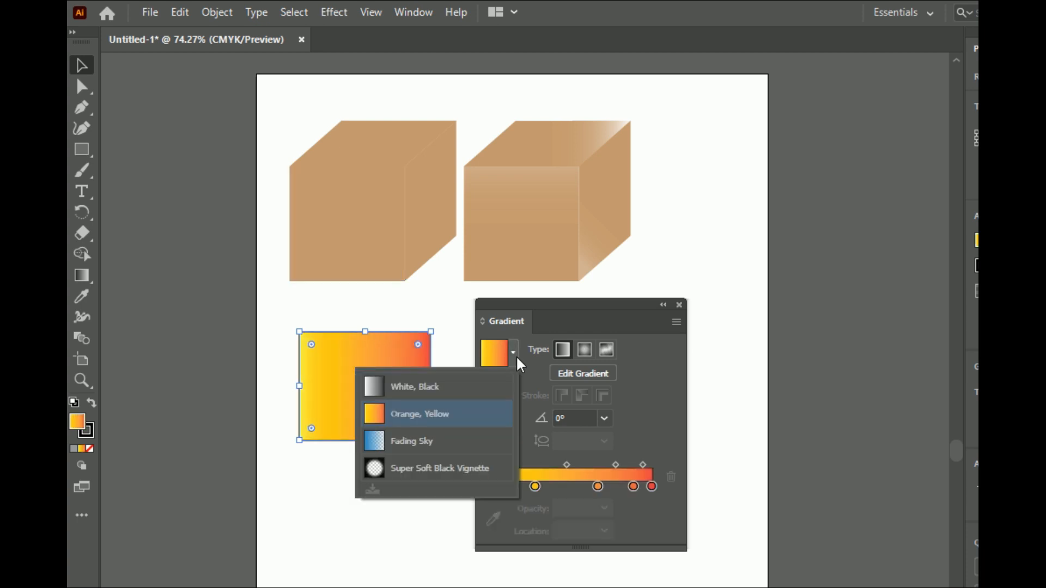
left_click(427, 439)
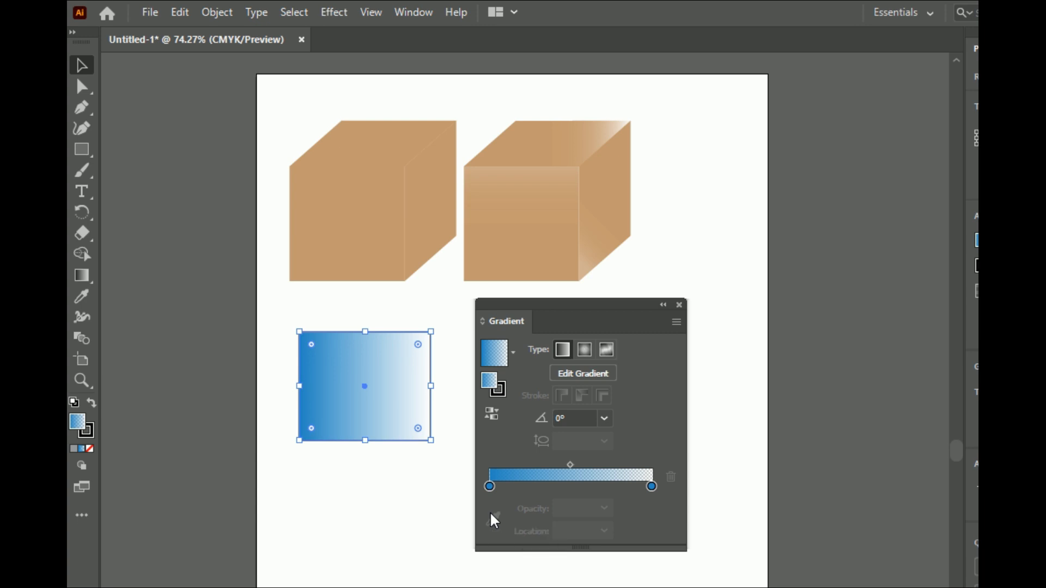
left_click(514, 353)
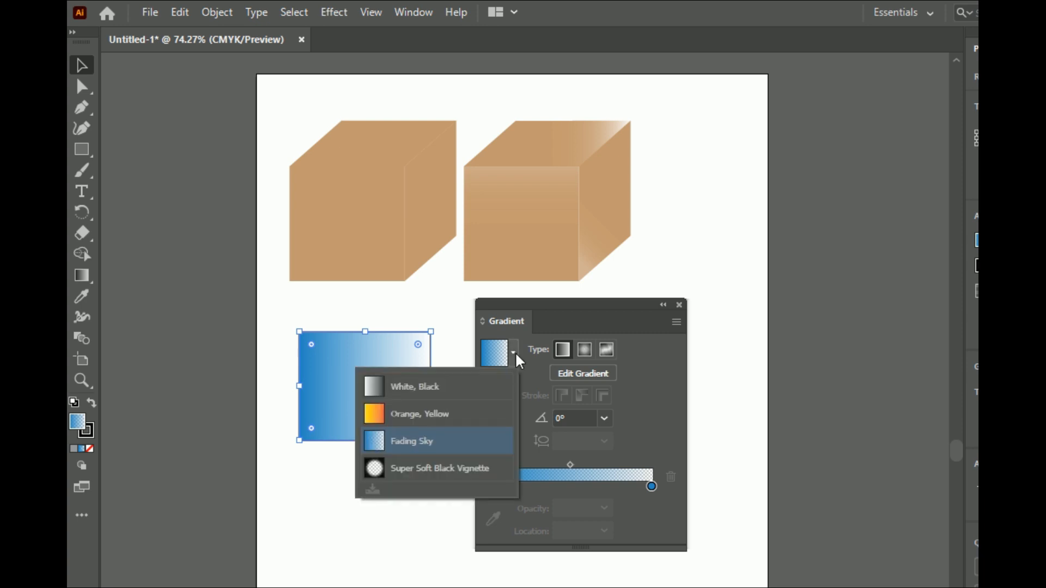
left_click(388, 387)
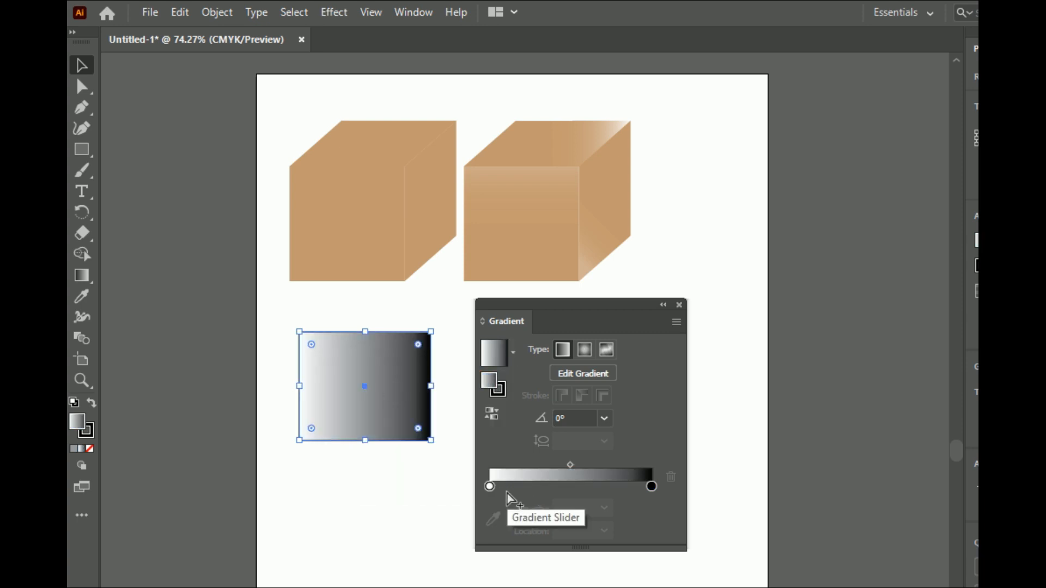
- Examine the settings of the gradient's midpoint, black end stop and white start stop in turn, and deselect the rectangle
left_click(567, 465)
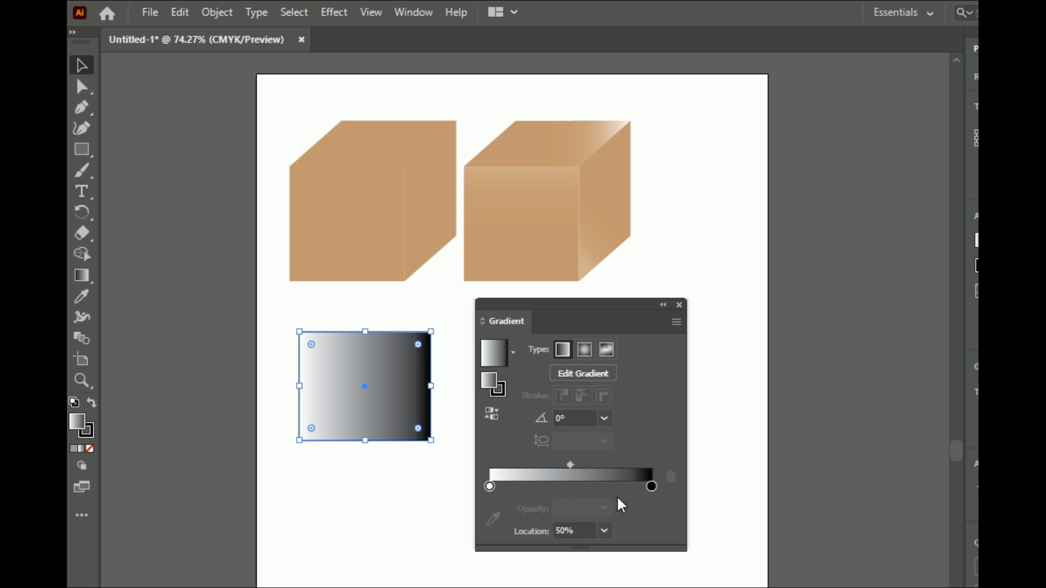
left_click(652, 486)
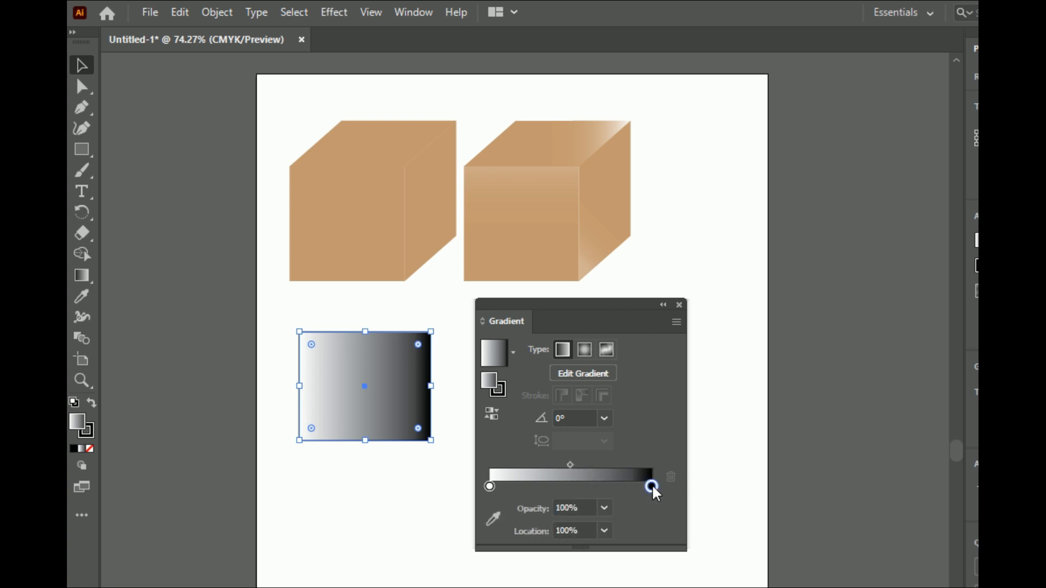
left_click(489, 486)
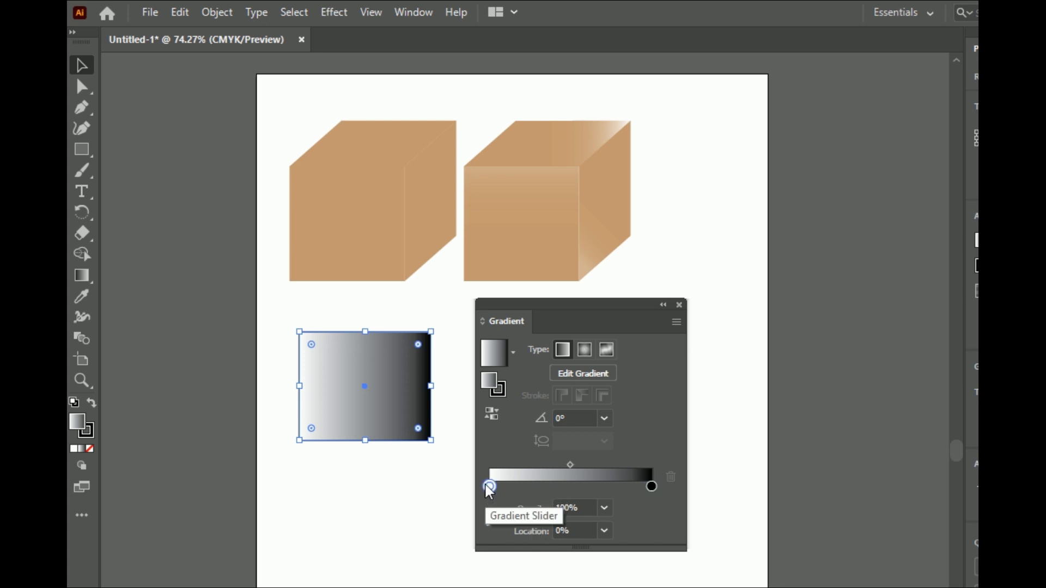
left_click(652, 486)
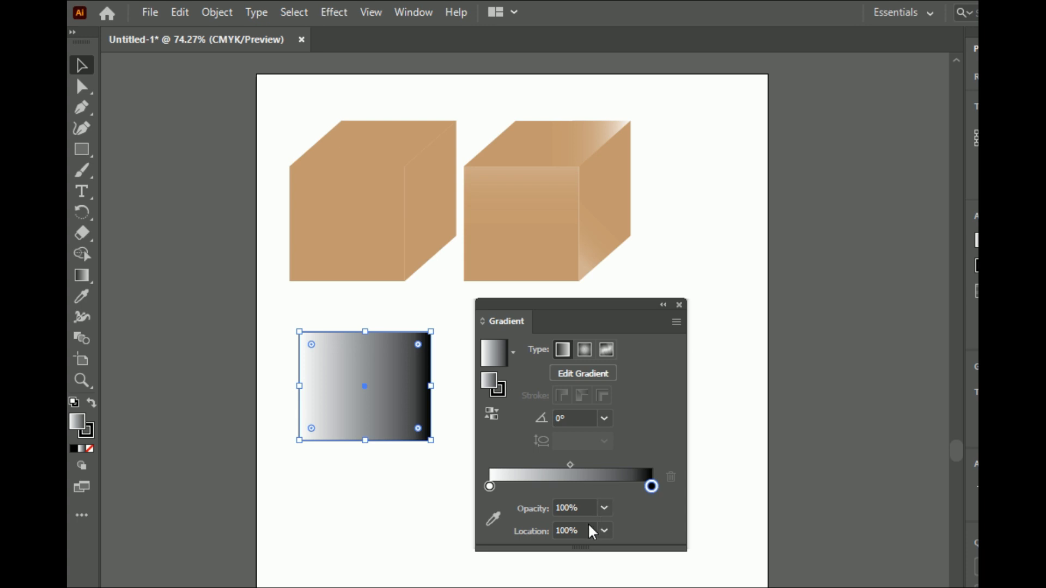
left_click(486, 487)
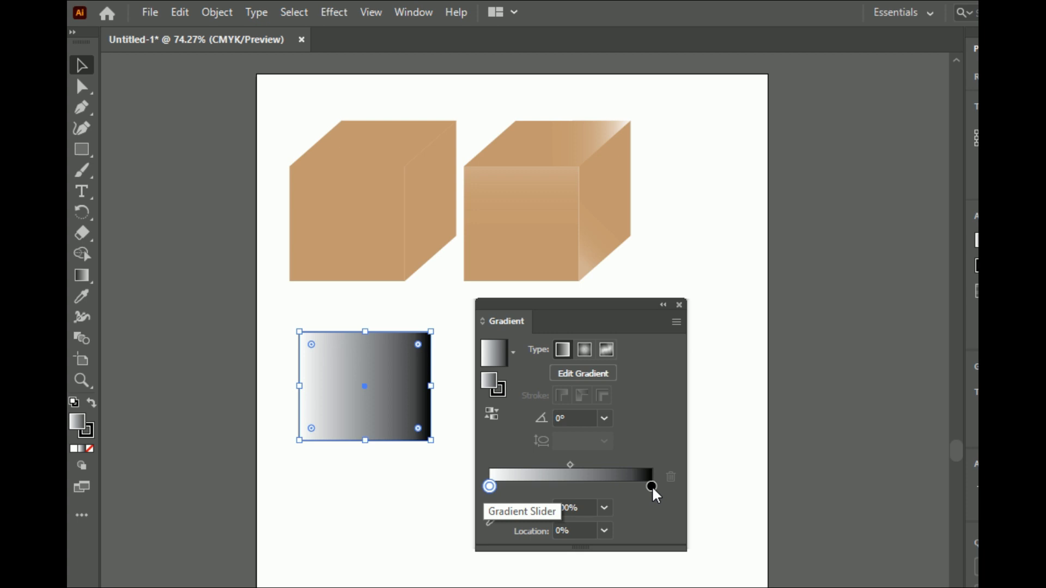
left_click(717, 224)
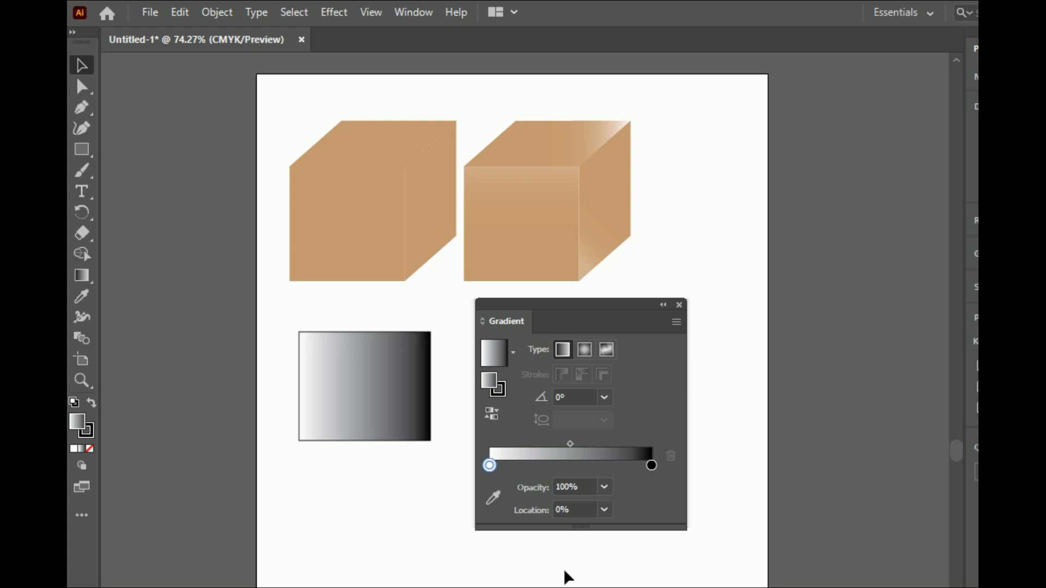
- Apply a radial gradient to the rectangle, and try the freeform gradient type on it
left_click(583, 351)
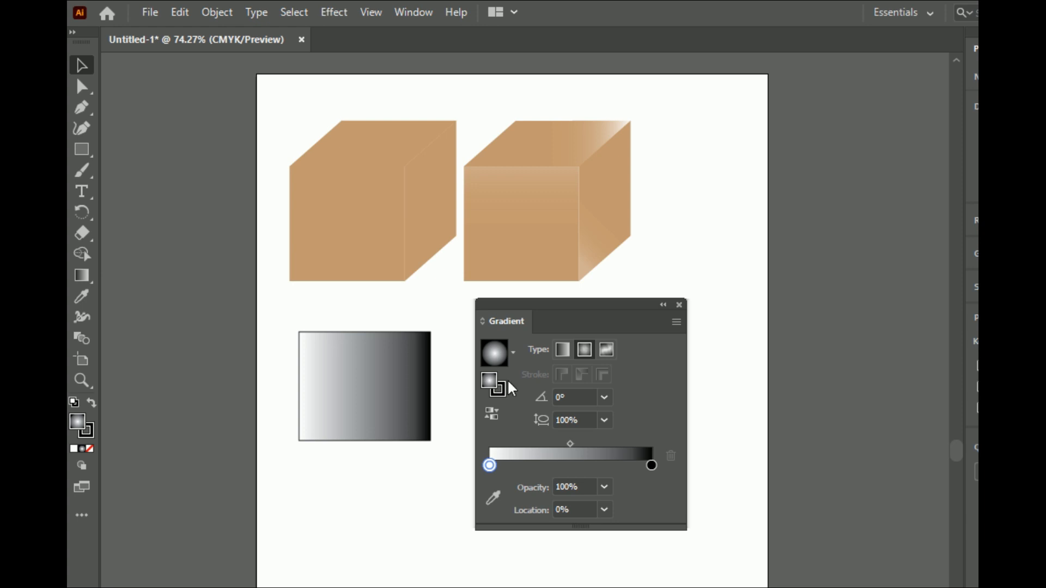
left_click(570, 468)
left_click(371, 372)
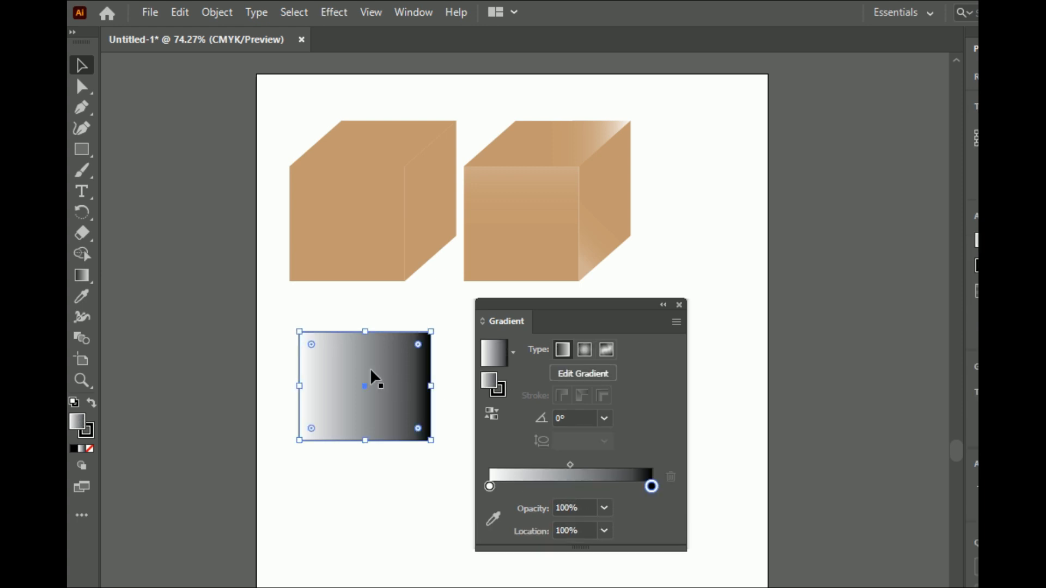
left_click(592, 351)
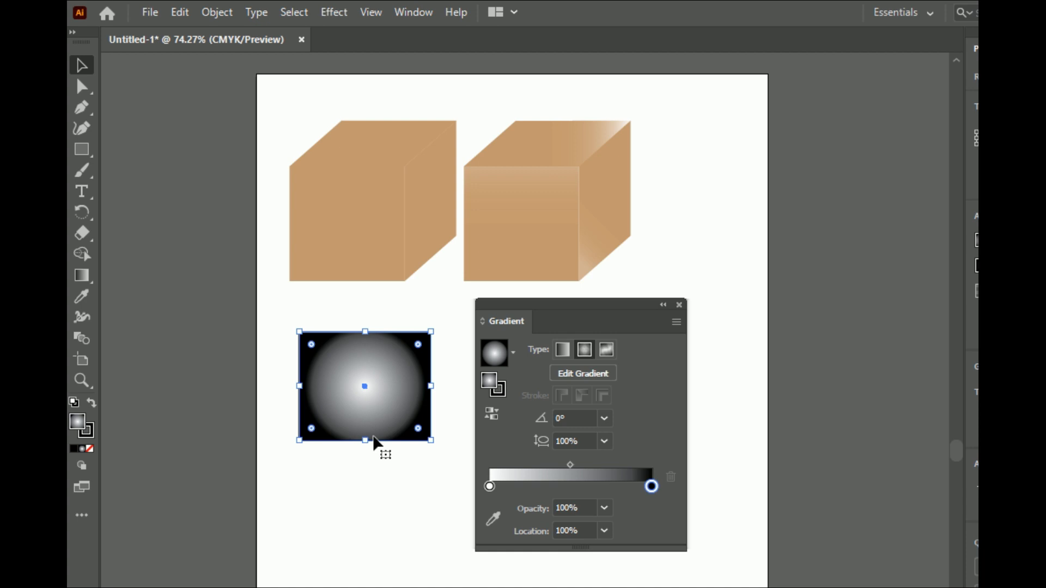
left_click(606, 350)
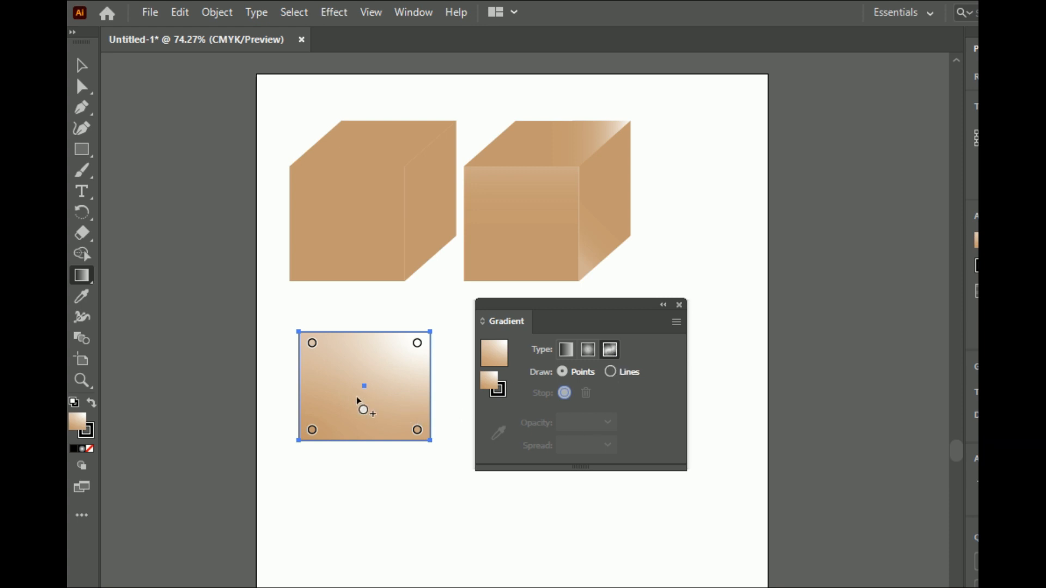
- Return the rectangle's gradient to the radial type and shift its midpoint to about 20%
left_click(589, 352)
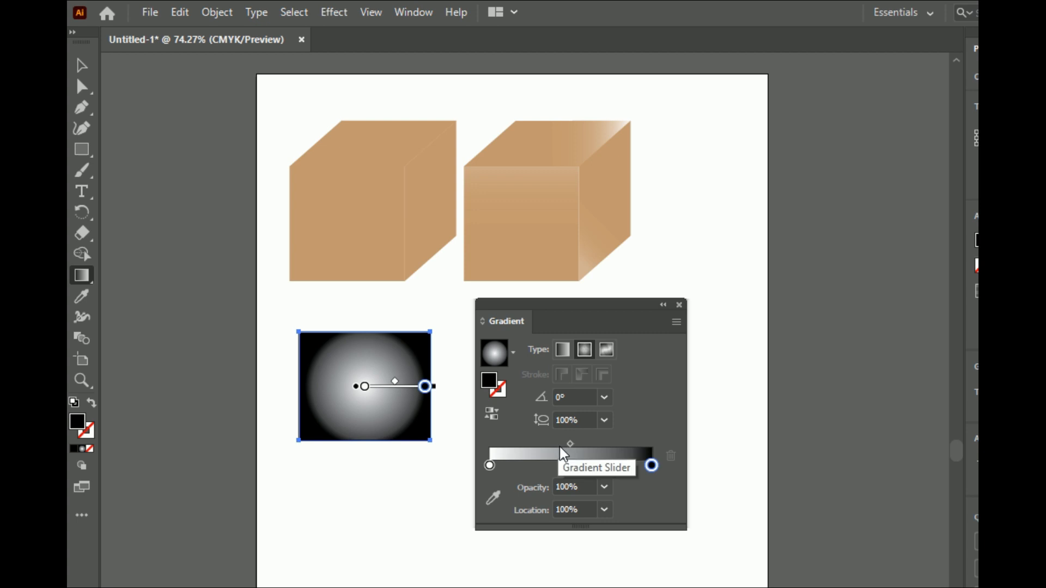
left_click_drag(571, 444, 520, 442)
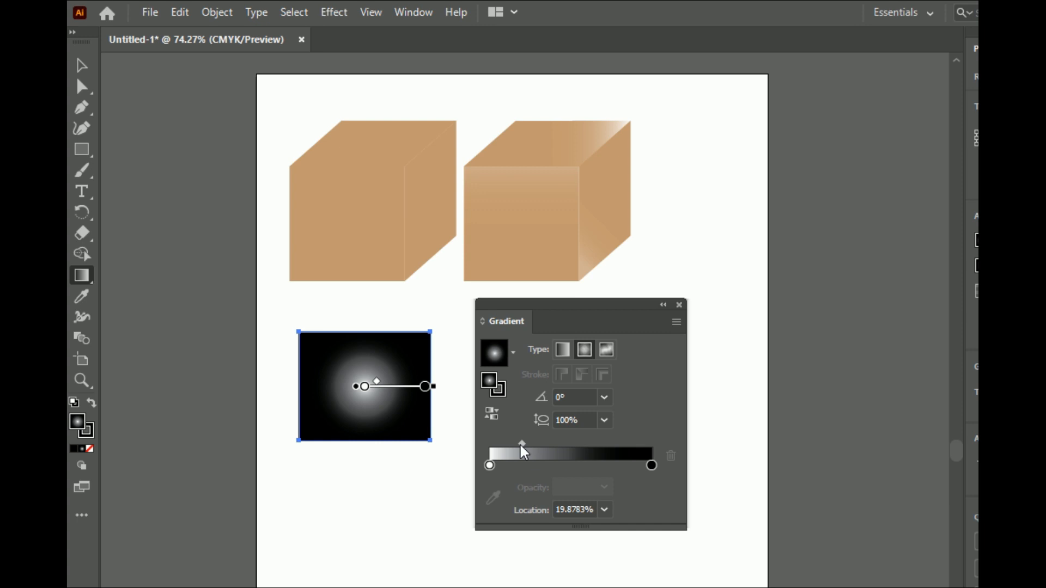
- Move the radial gradient's black outer stop inward on the rectangle, and undo the move
mouse_move(346, 391)
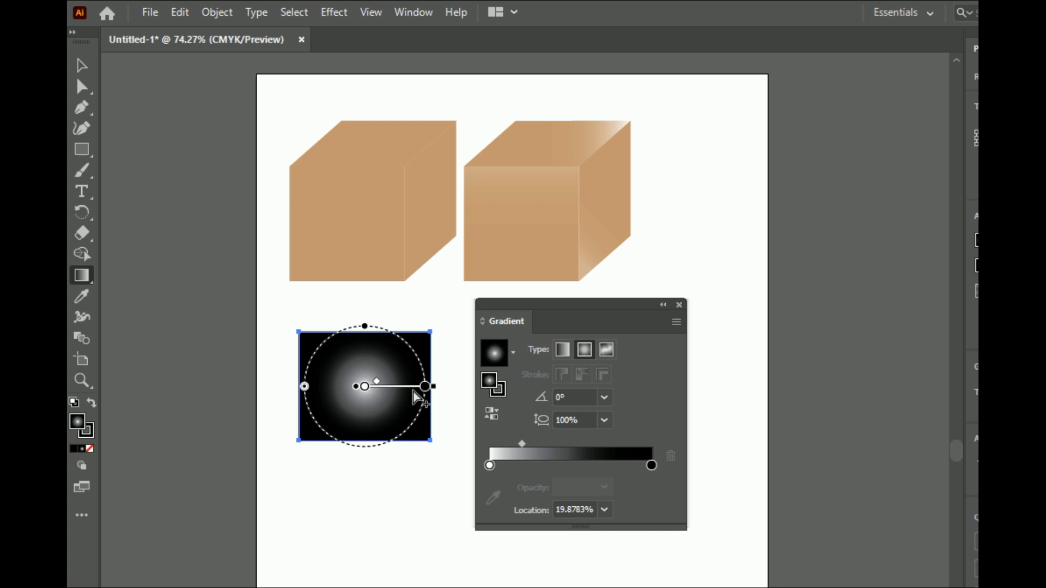
left_click_drag(424, 387, 404, 386)
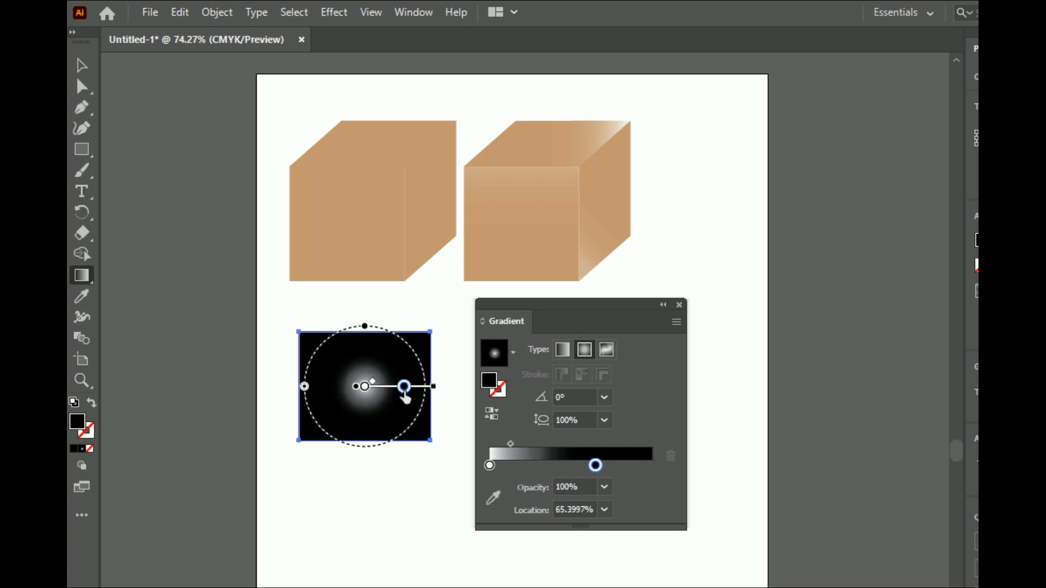
key("ctrl+z")
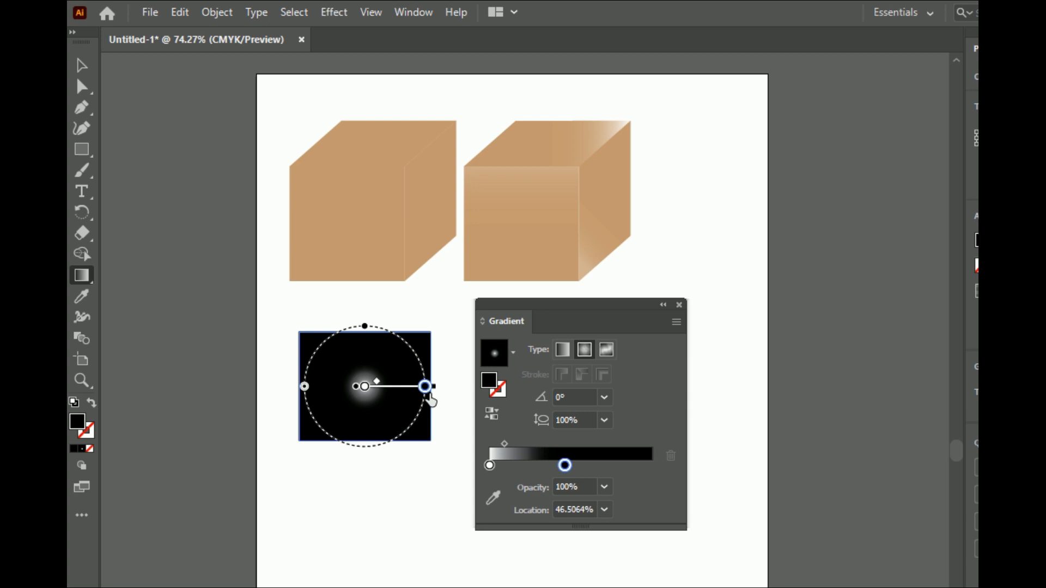
key("ctrl+z")
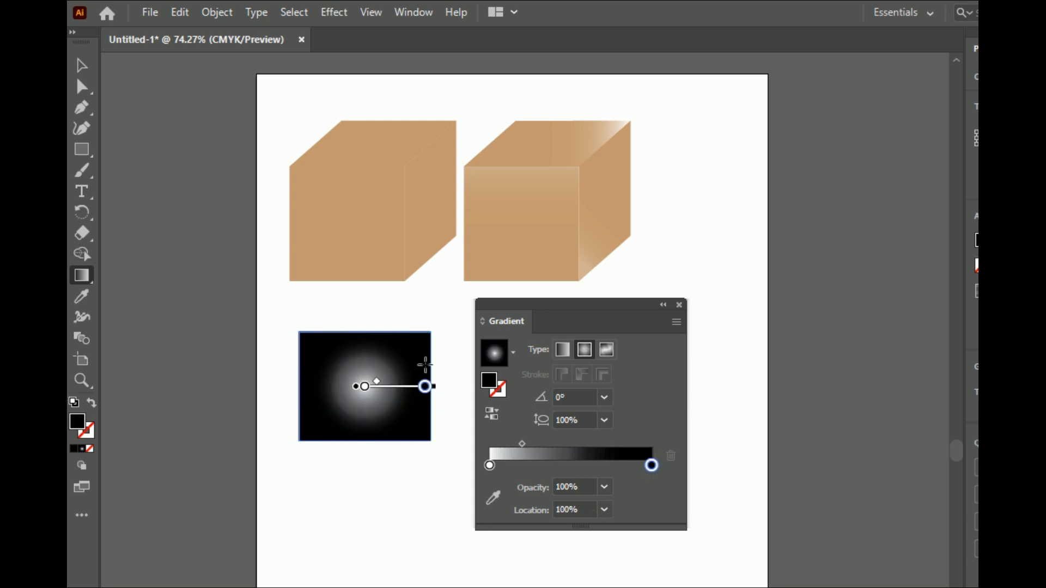
- Redraw the radial gradient from near the rectangle's centre towards its lower-left corner, at an angle of about -137°
left_click_drag(404, 356, 438, 379)
left_click_drag(363, 394, 324, 431)
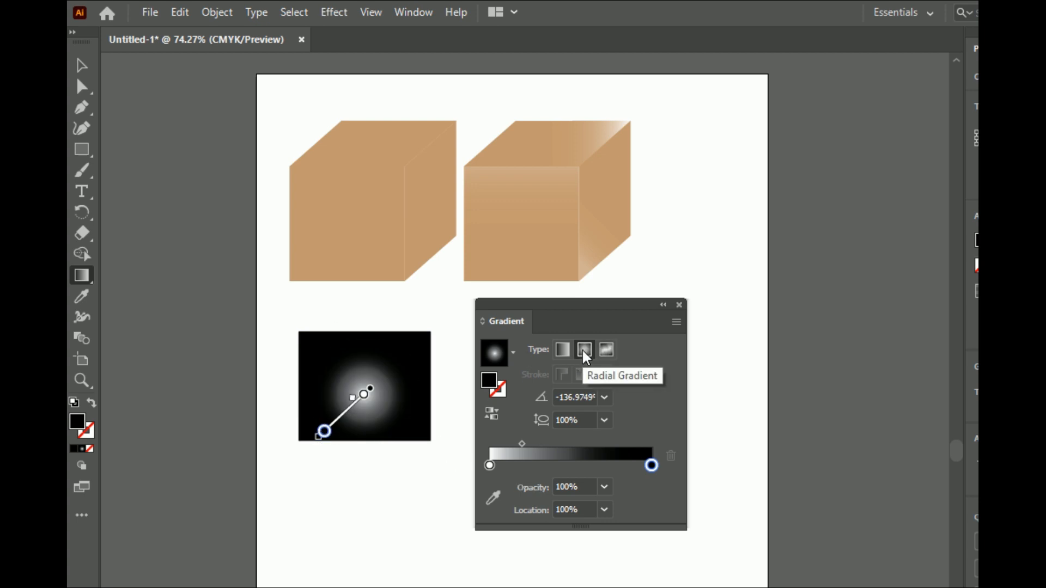
- Change the rectangle's gradient type to linear, and deselect the rectangle with the Selection tool
left_click(566, 353)
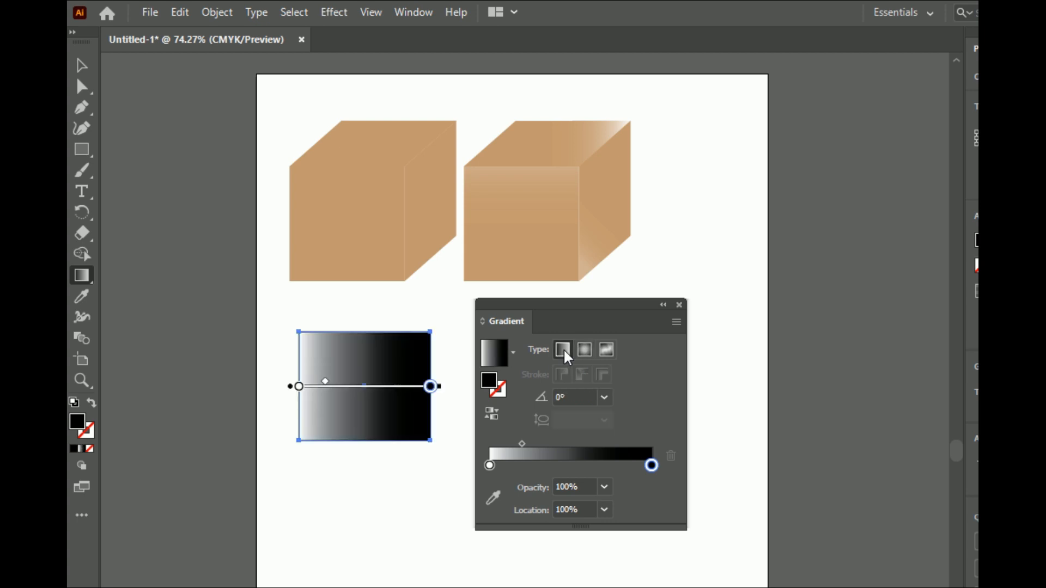
left_click(85, 71)
left_click(734, 195)
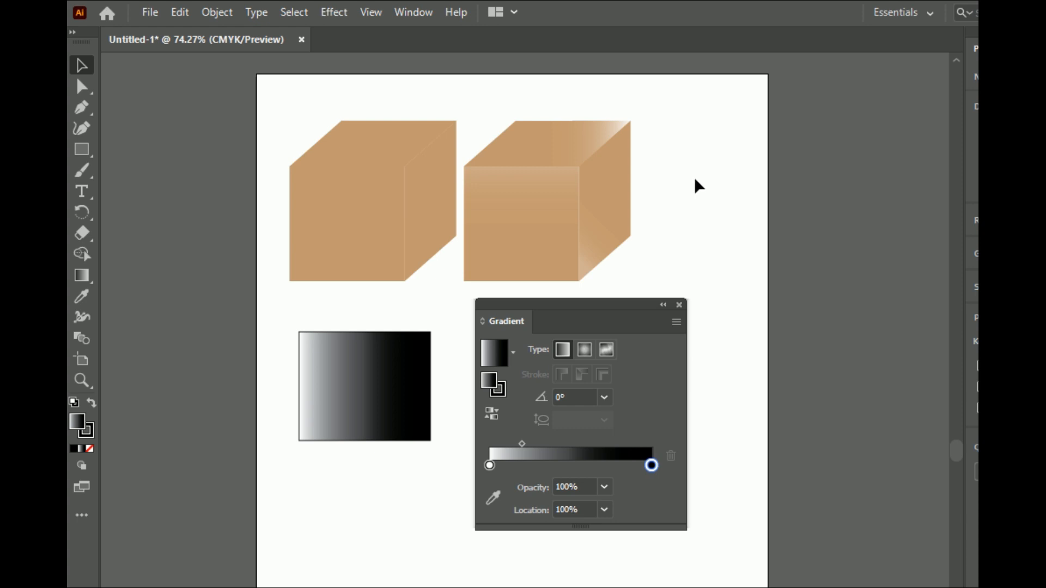
- Switch the workspace to Painting
left_click(411, 13)
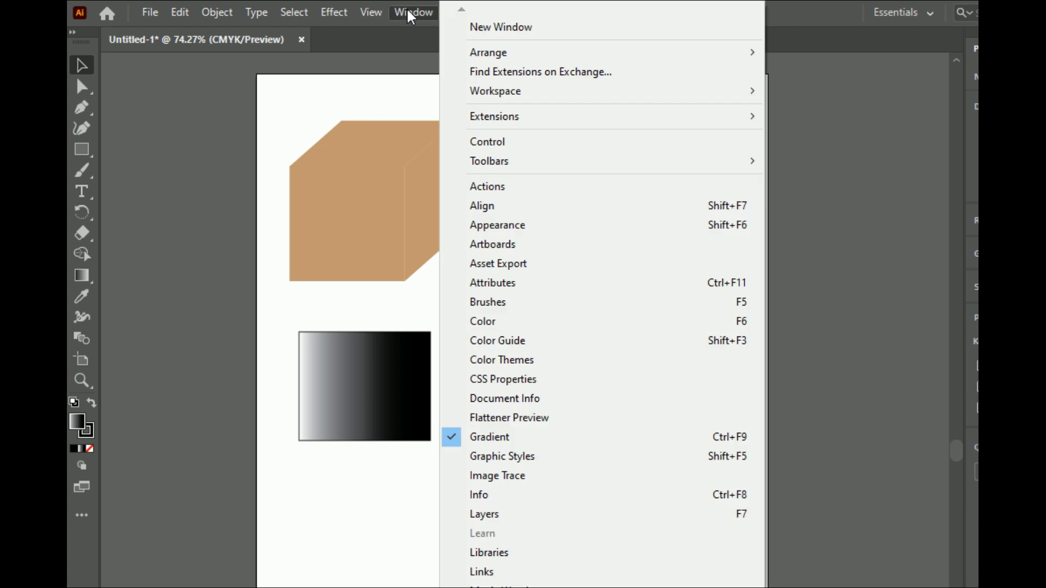
mouse_move(497, 99)
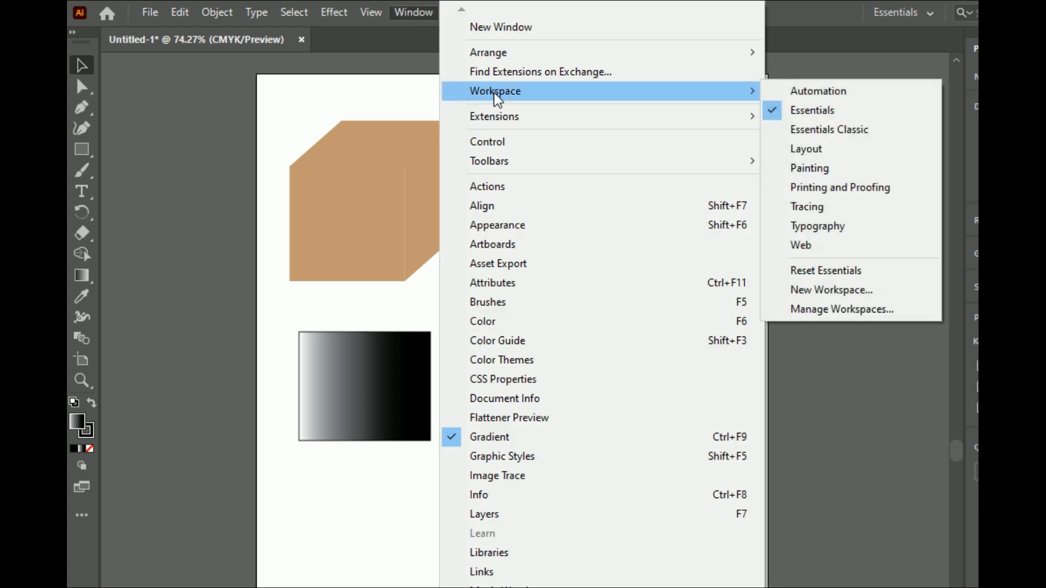
left_click(817, 169)
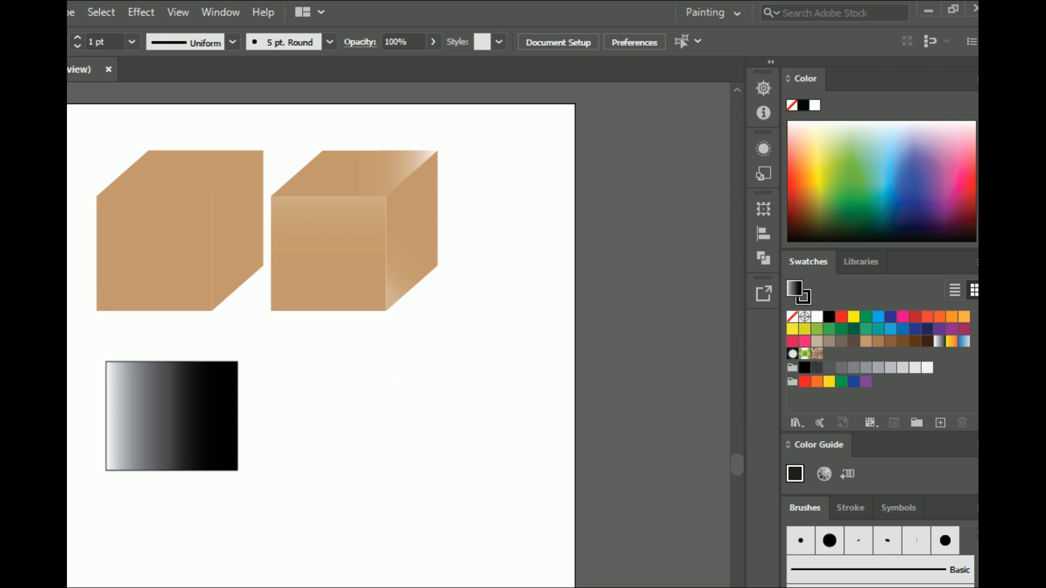
- Select the rectangle, activate the Gradient tool on it, and float the Gradient and Swatches panels beside it
left_click(135, 414)
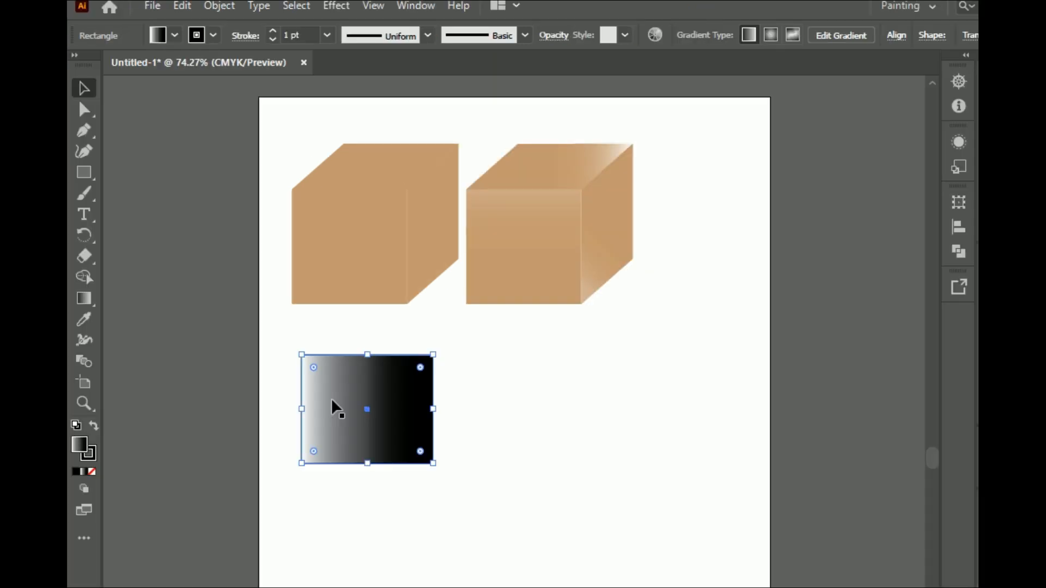
left_click(84, 298)
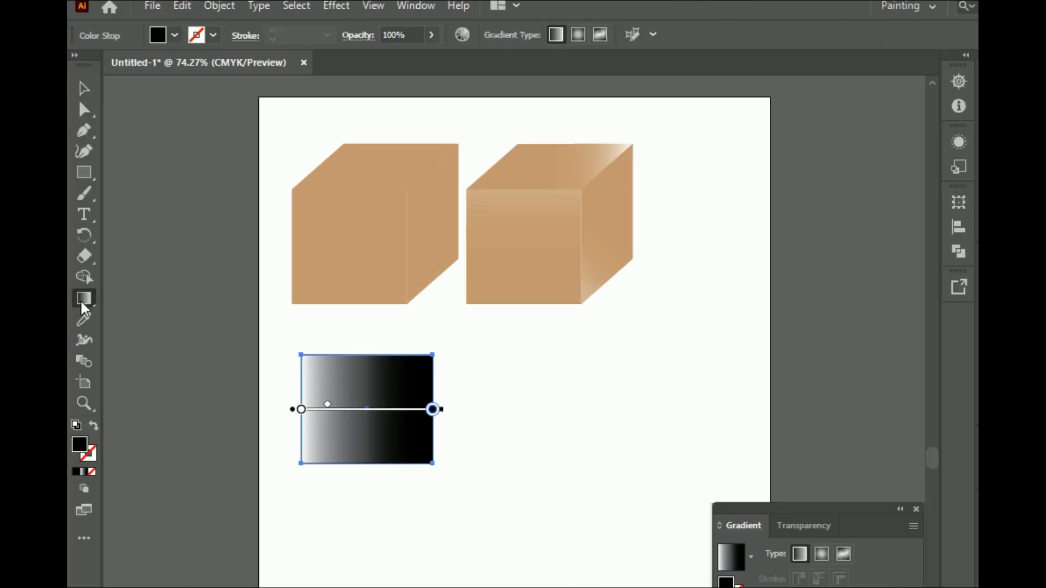
left_click_drag(816, 518, 619, 375)
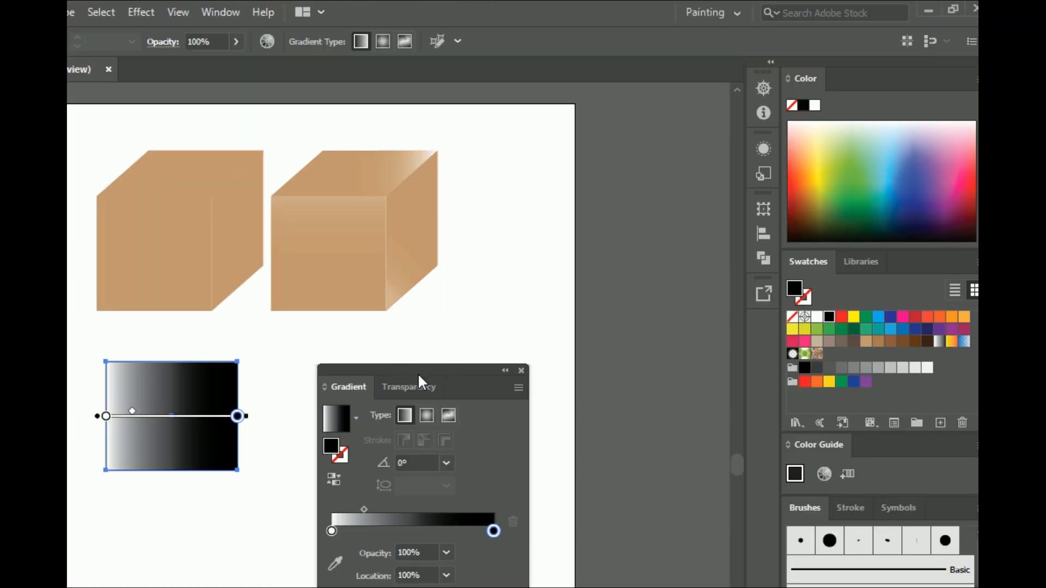
left_click_drag(809, 264, 345, 184)
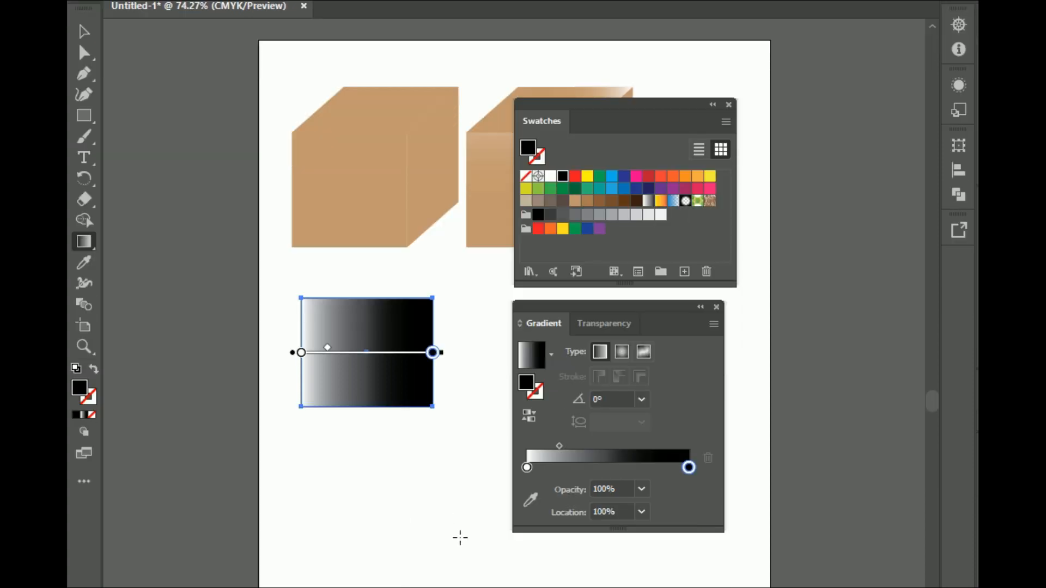
- Colour the rectangle's linear gradient with a dark green start stop and a yellow end stop
left_click(527, 468)
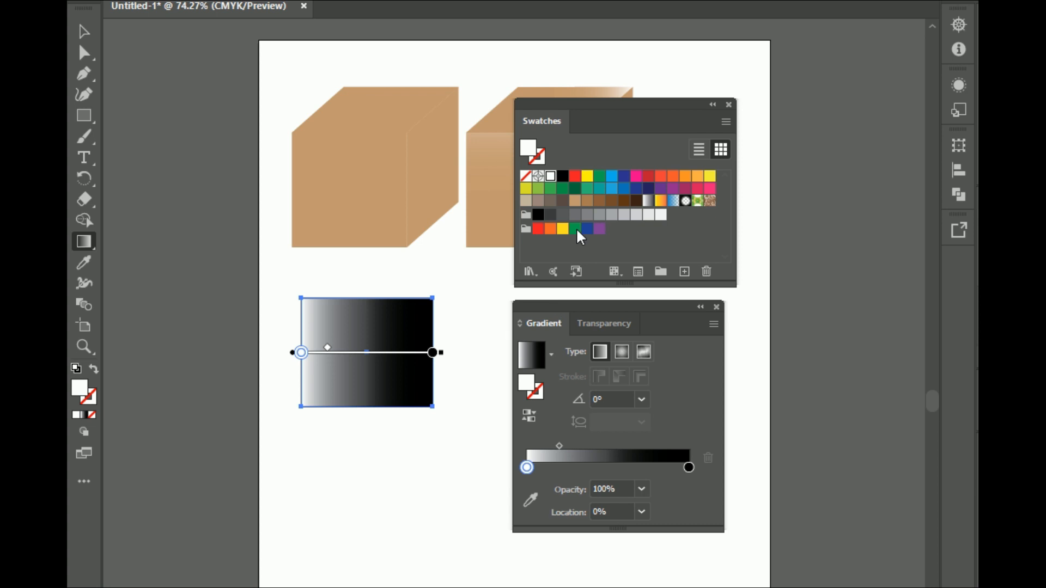
left_click(575, 190)
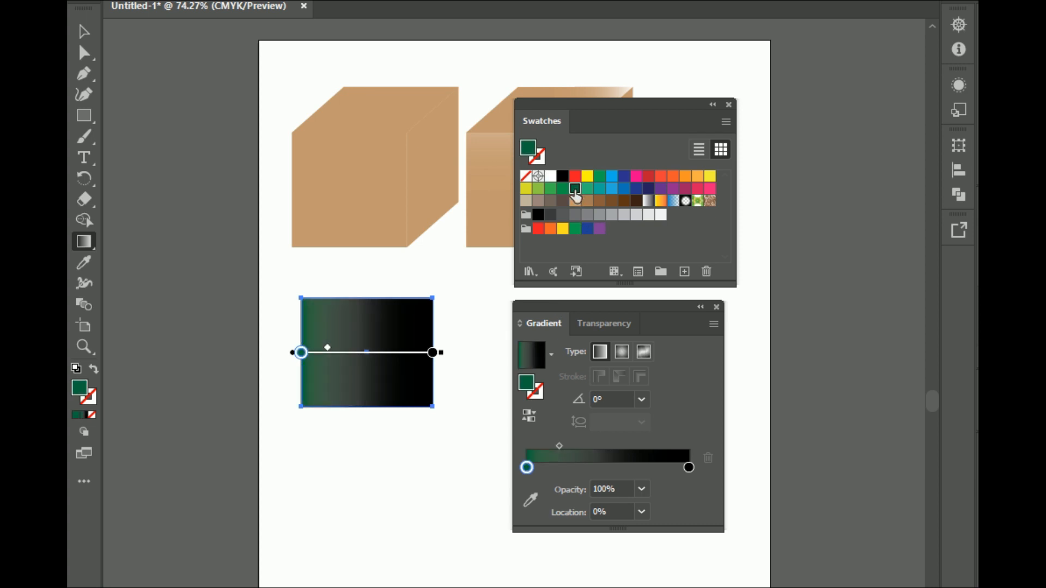
left_click(689, 467)
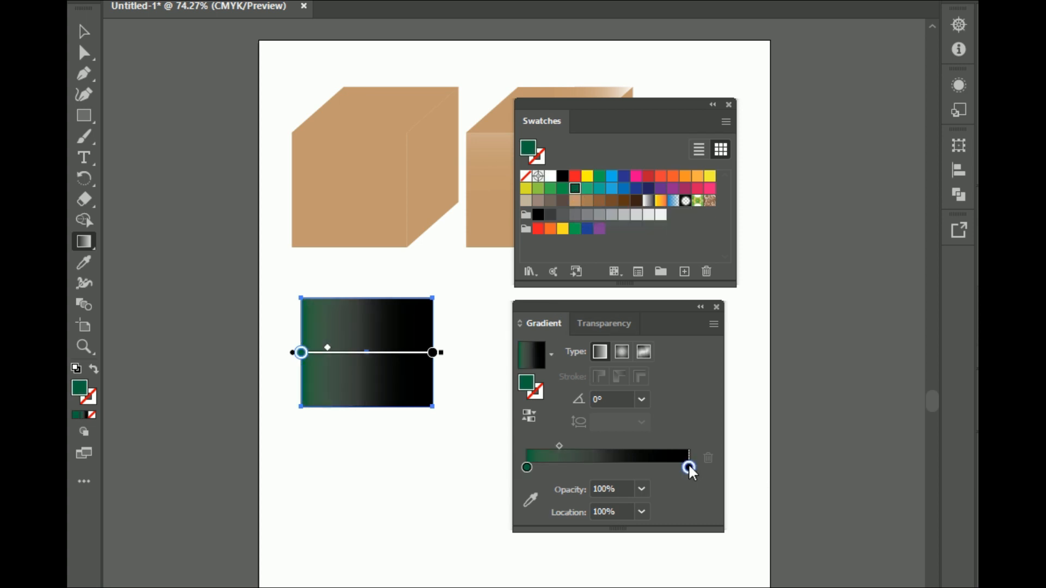
left_click(710, 176)
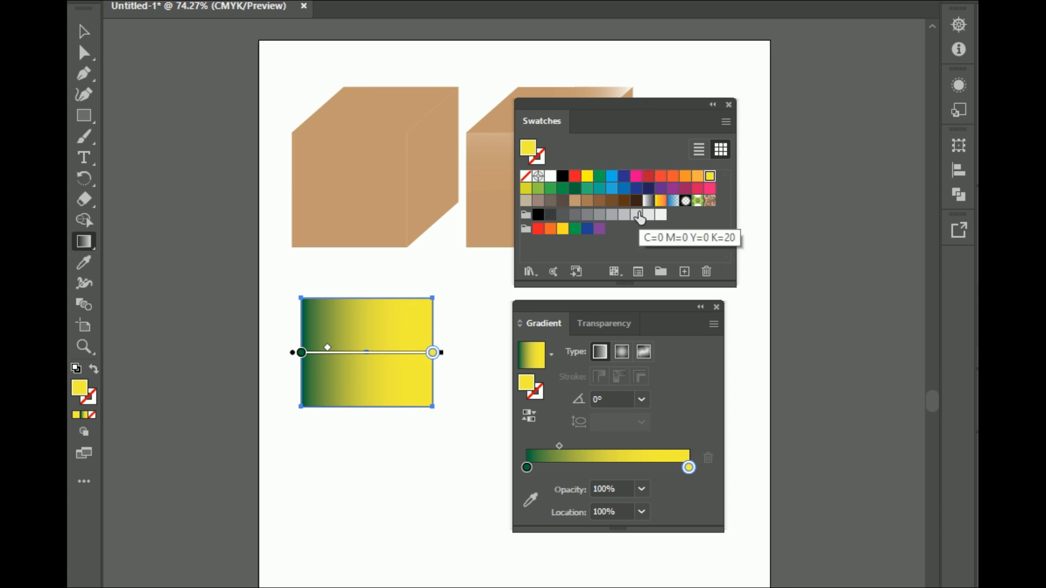
- Add an orange-red stop at about 53% and a light blue stop at about 77% to the gradient
left_click(613, 472)
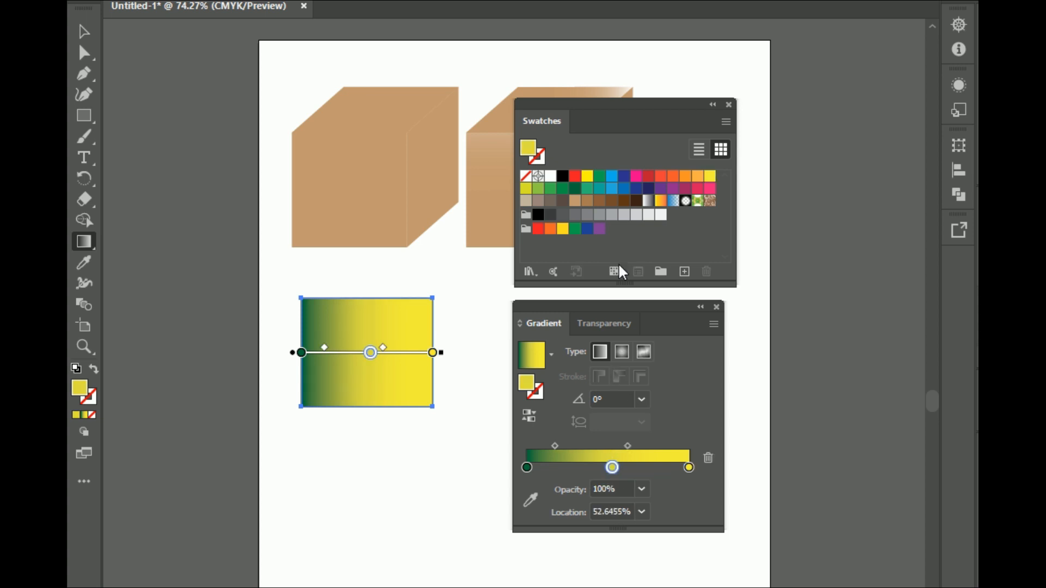
left_click(661, 176)
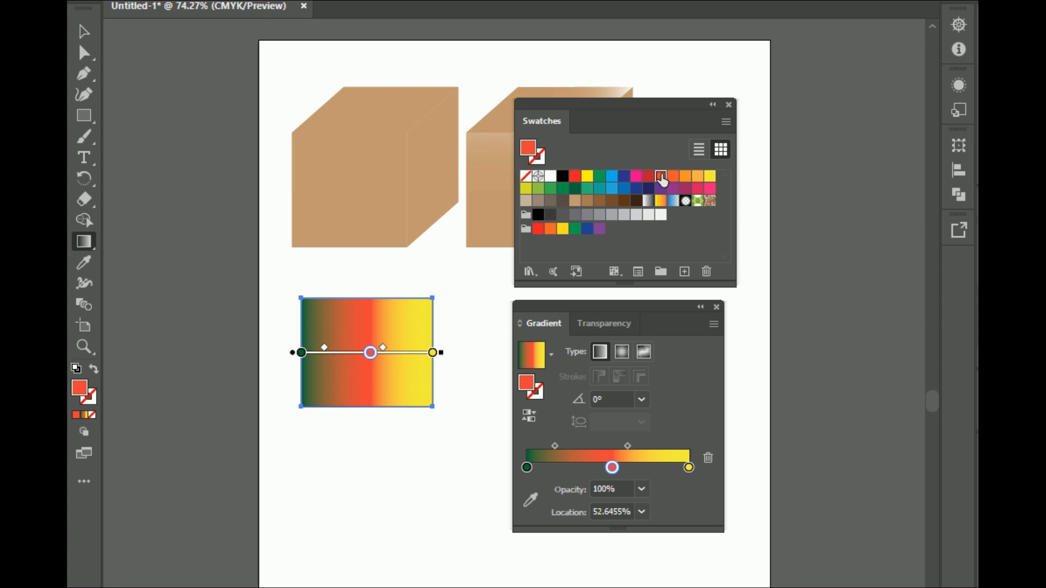
left_click(652, 468)
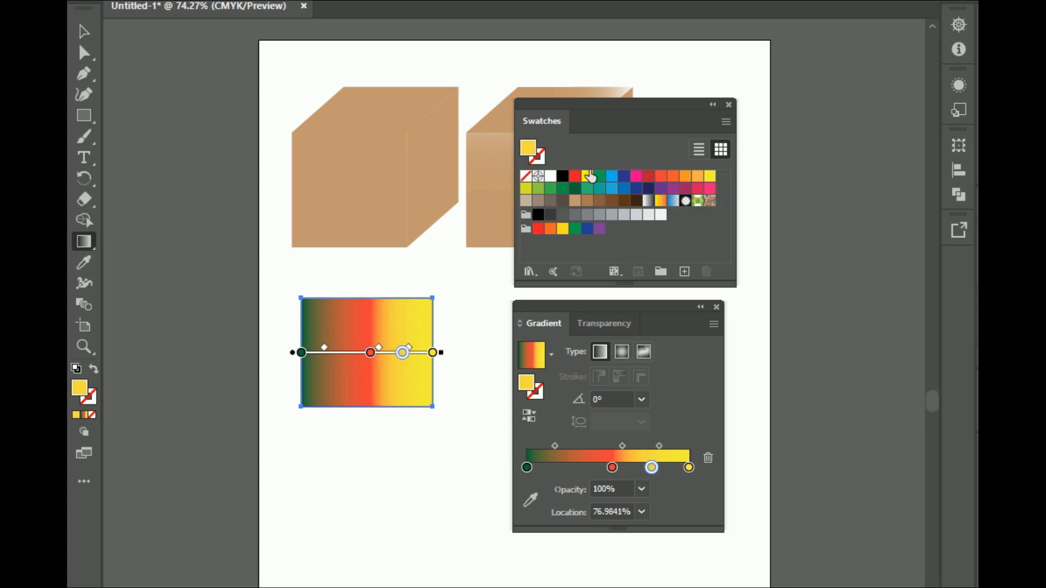
left_click(612, 176)
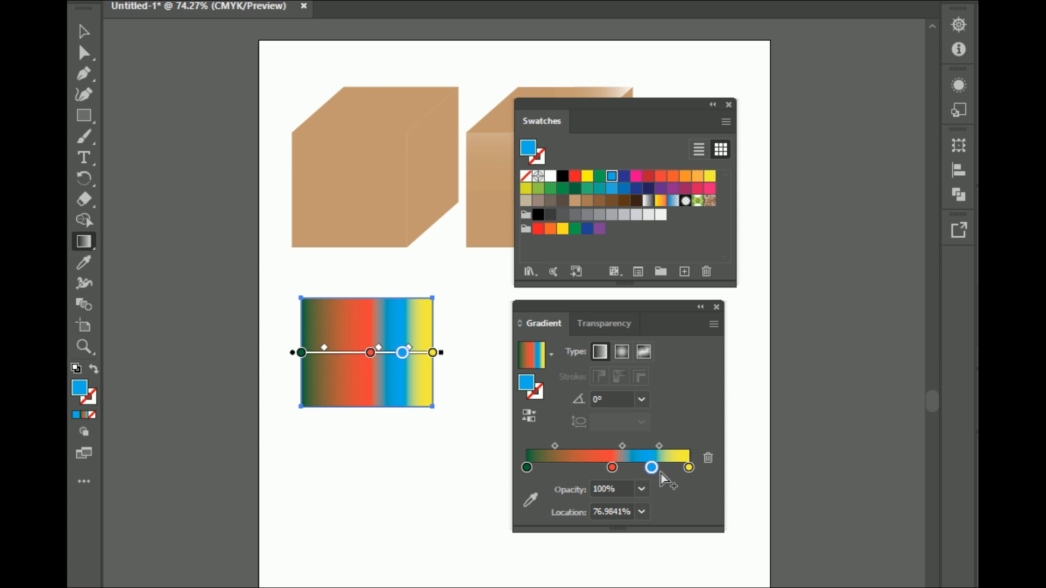
- Delete the light blue and orange-red stops from the gradient
left_click(715, 462)
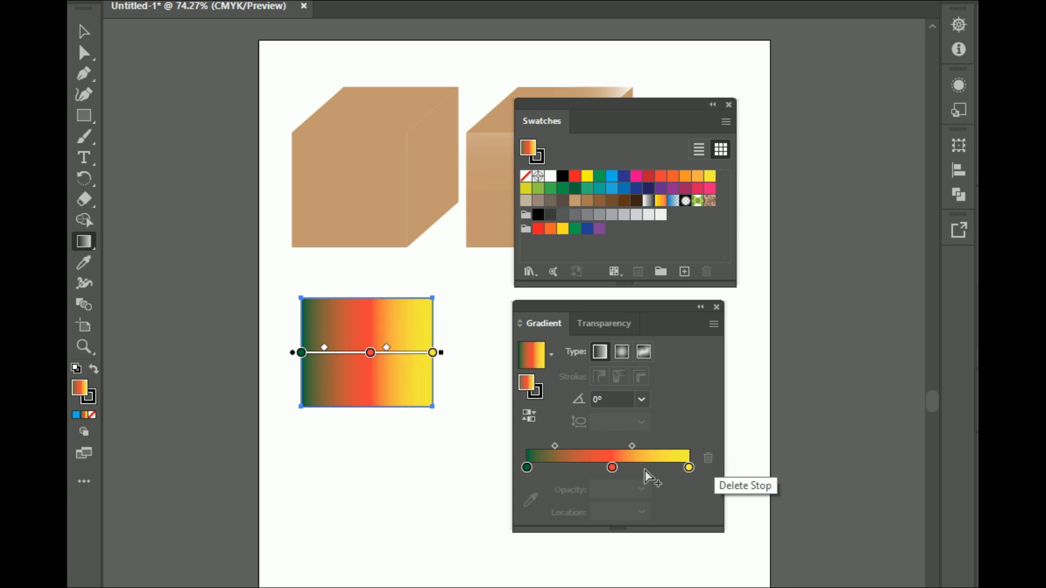
left_click(612, 468)
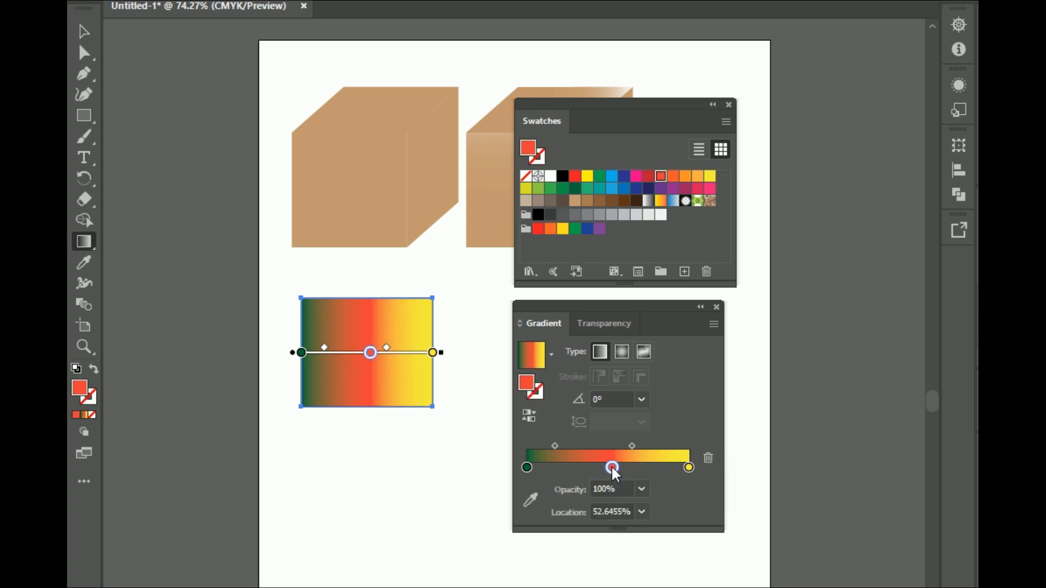
left_click(710, 461)
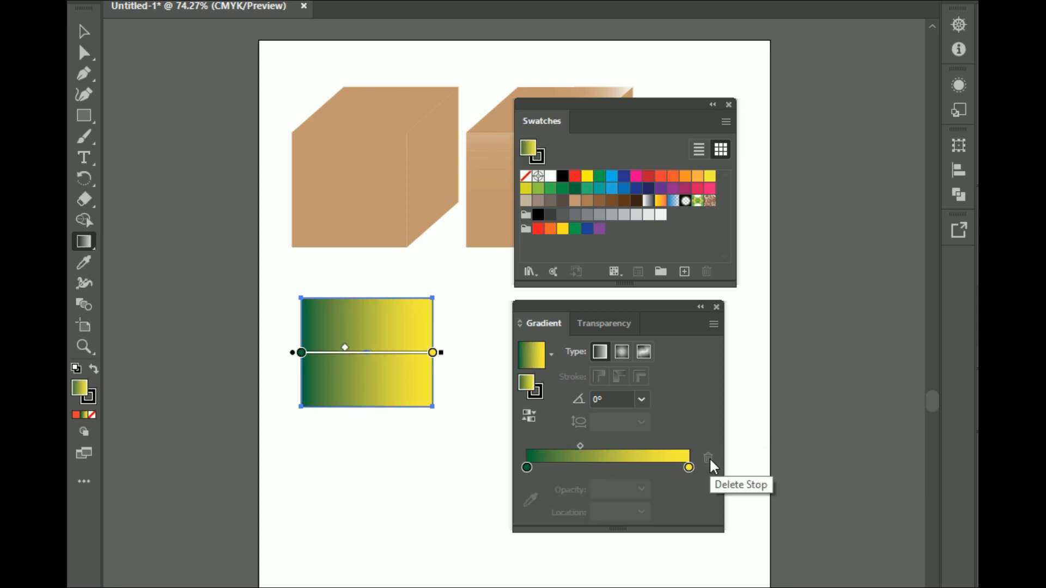
- Move the dark green start stop to about 9% and add another stop at about 1%
left_click(528, 471)
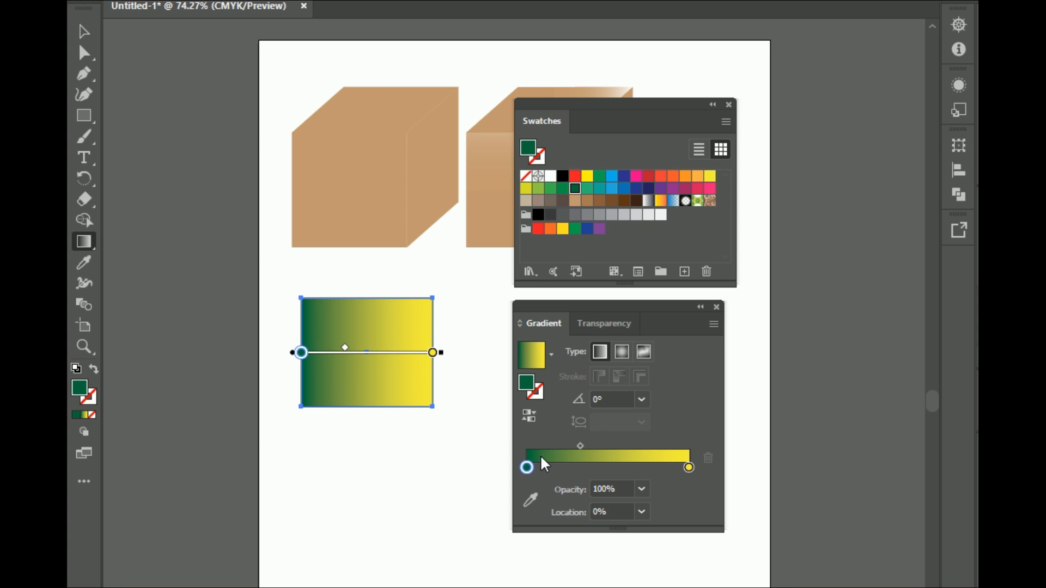
left_click_drag(526, 468, 542, 468)
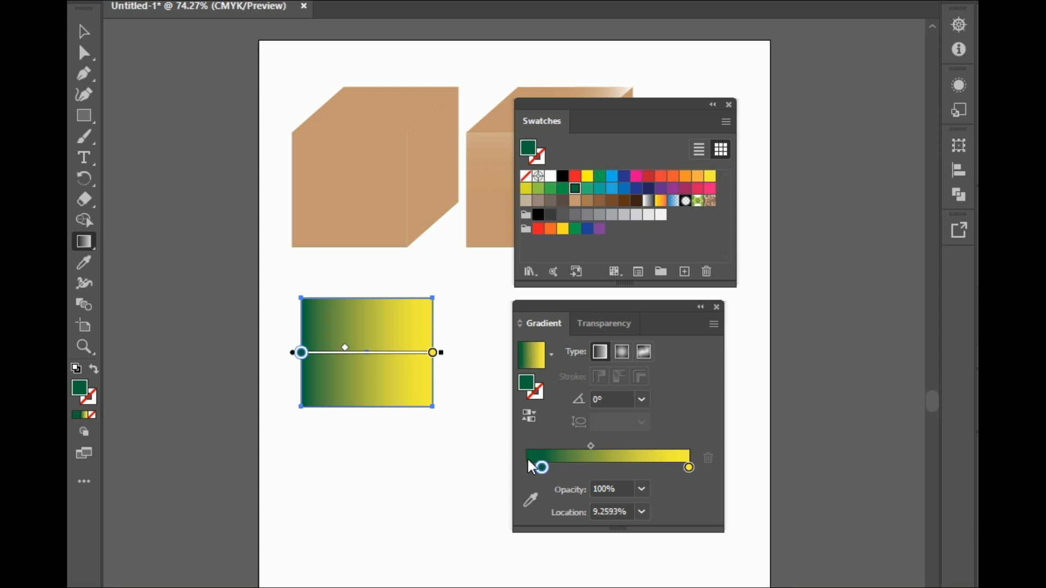
left_click(529, 467)
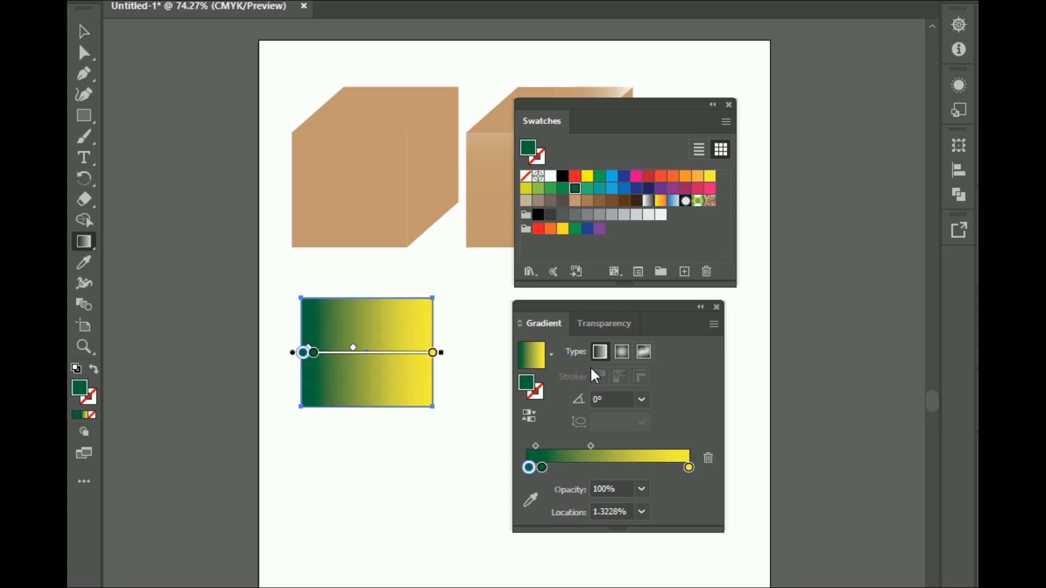
- Recolour both dark green stops at the gradient's start with the same brighter green swatch
left_click(599, 176)
left_click(541, 467)
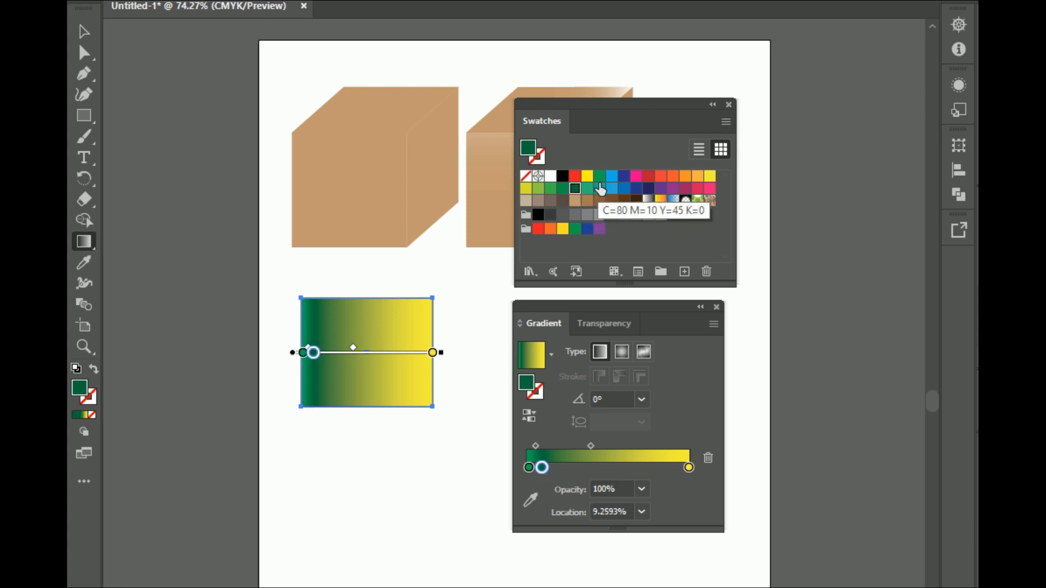
left_click(599, 176)
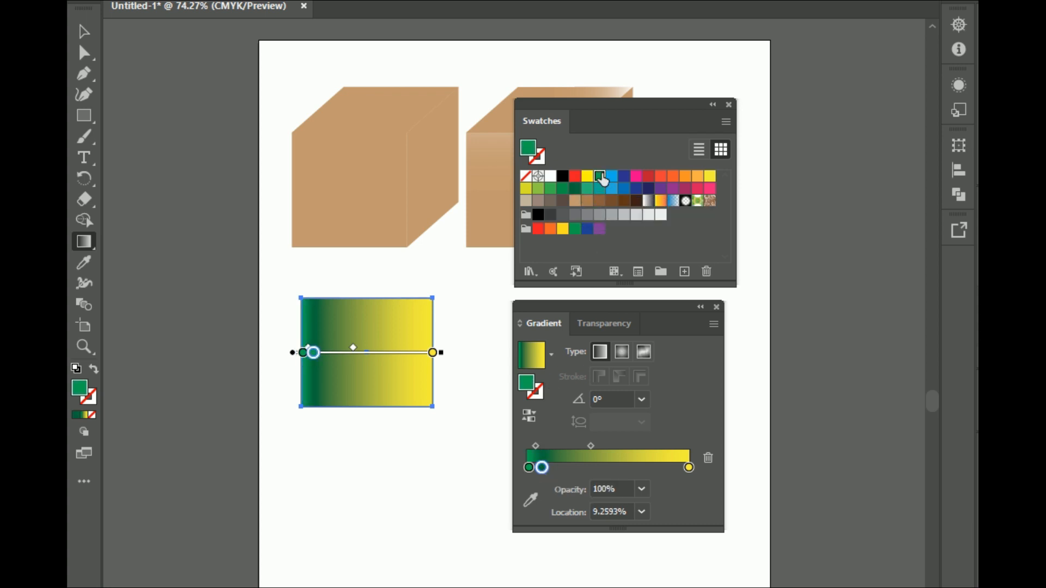
- Delete the yellow end stop and move the second green stop to the 100% location
left_click(689, 469)
left_click(708, 458)
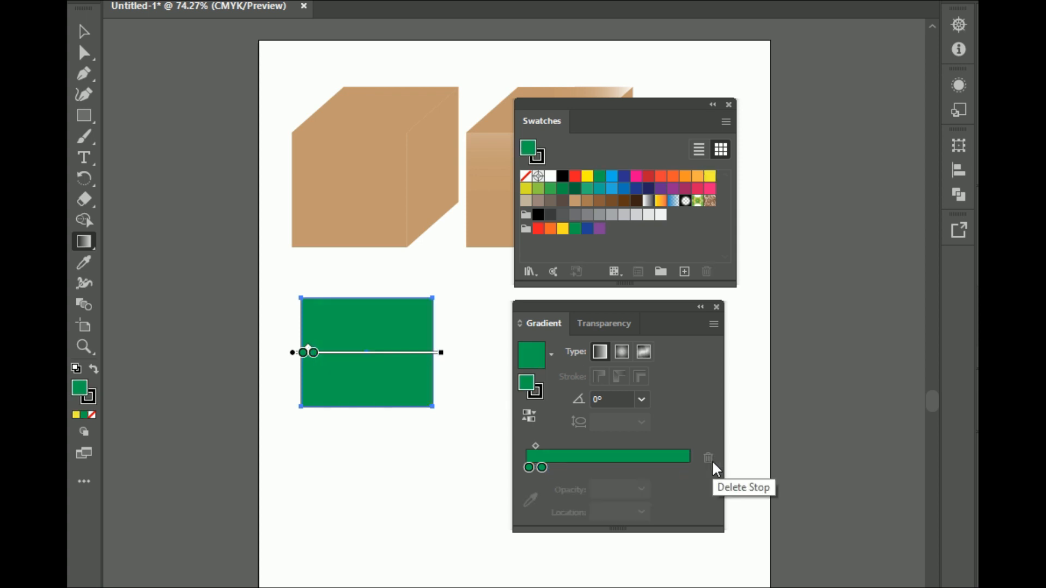
left_click_drag(541, 468, 689, 468)
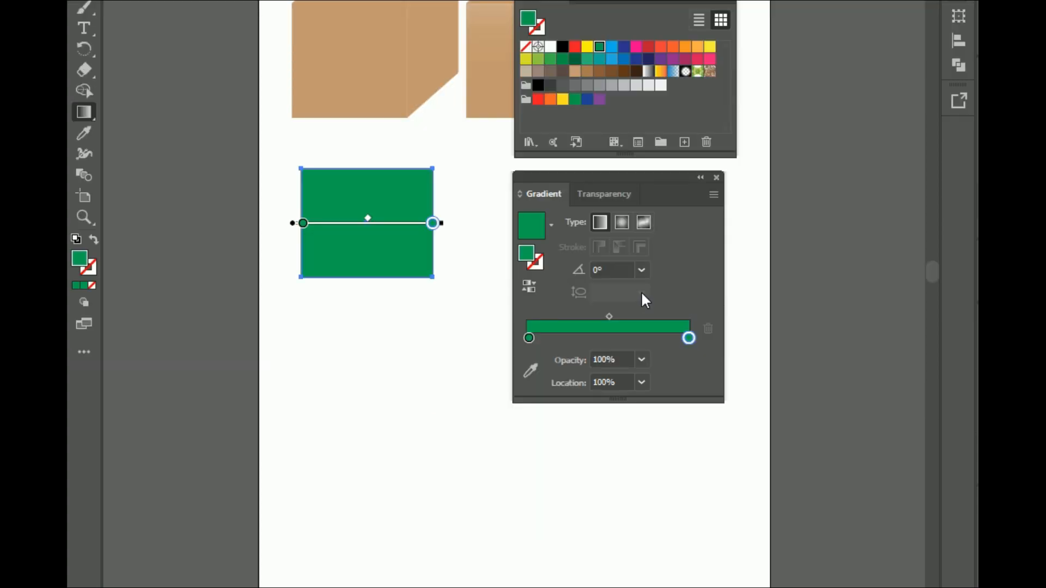
- Lower the opacity of the green end stop to 63%
double_click(689, 338)
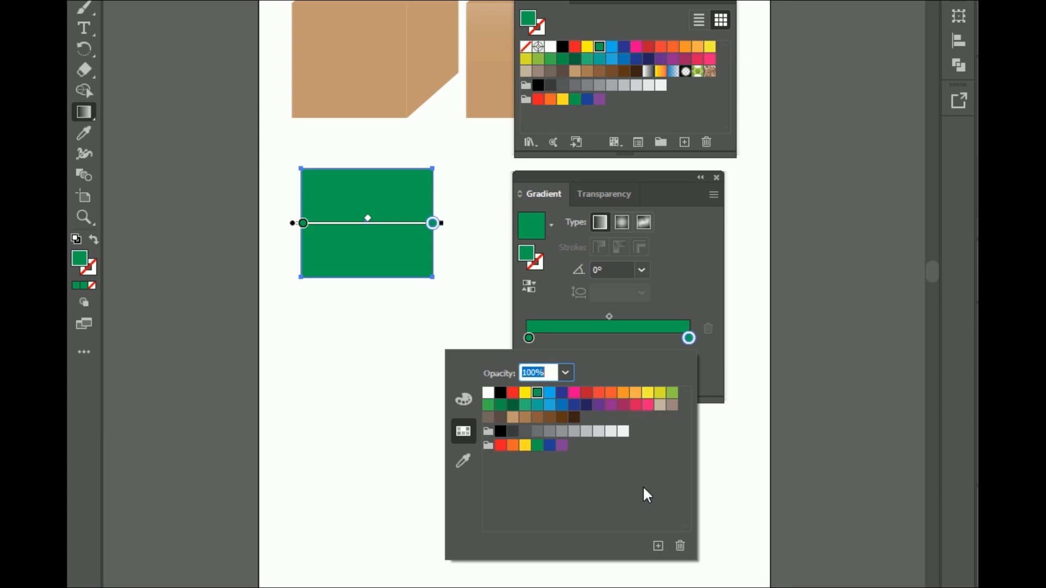
left_click(541, 372)
double_click(538, 371)
key("Down")
key("Down")
key("Down")
key("Down")
key("Down")
key("Down")
key("Down")
key("Down")
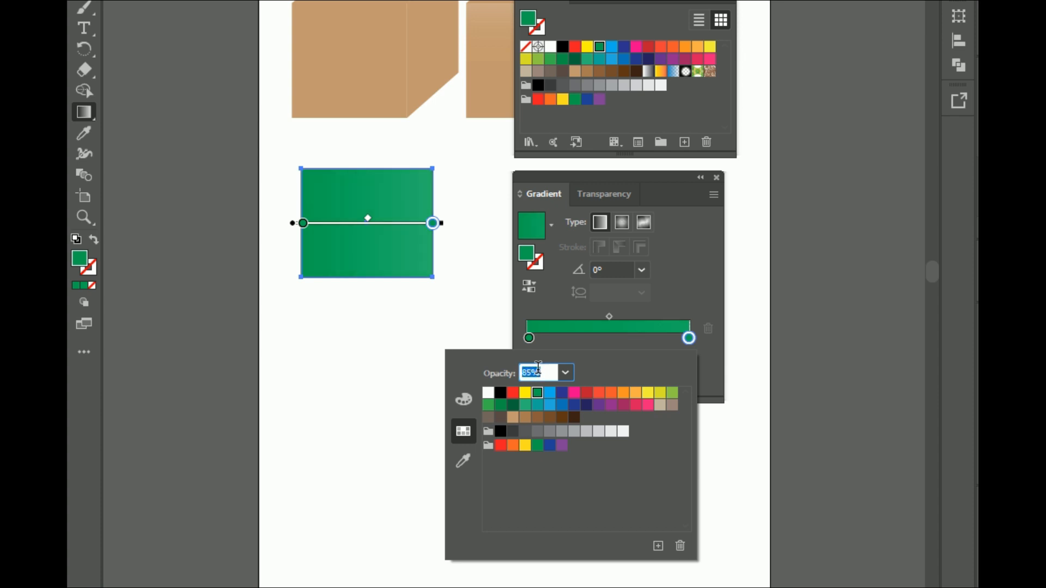
key("Down")
key("Down")
key("Down")
key("Down")
key("Down")
key("Down")
key("Down")
key("Down")
key("Down")
key("Down")
key("Down")
key("Down")
key("Down")
key("Down")
key("Down")
key("Down")
key("Down")
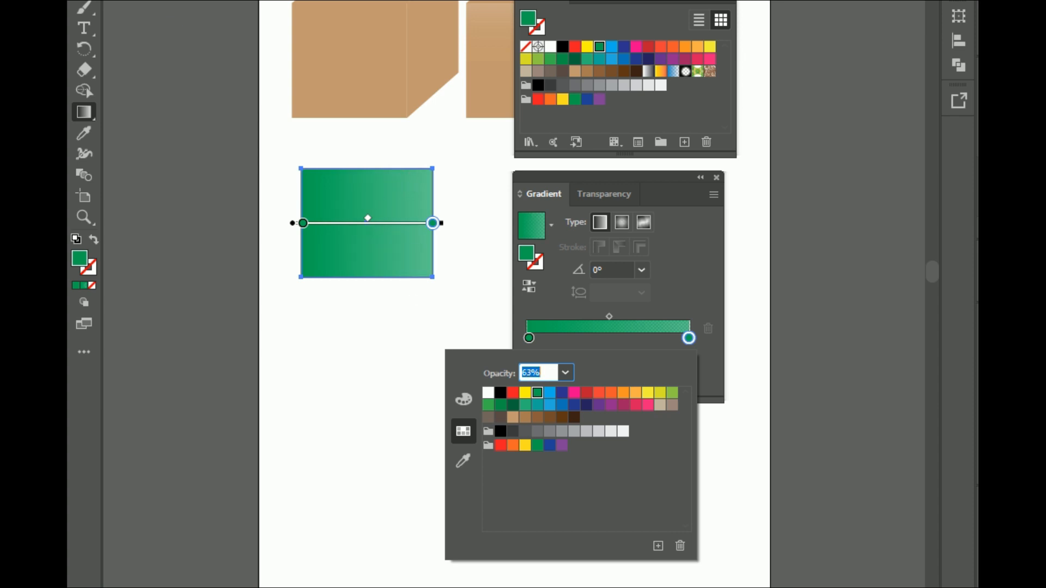
key("Return")
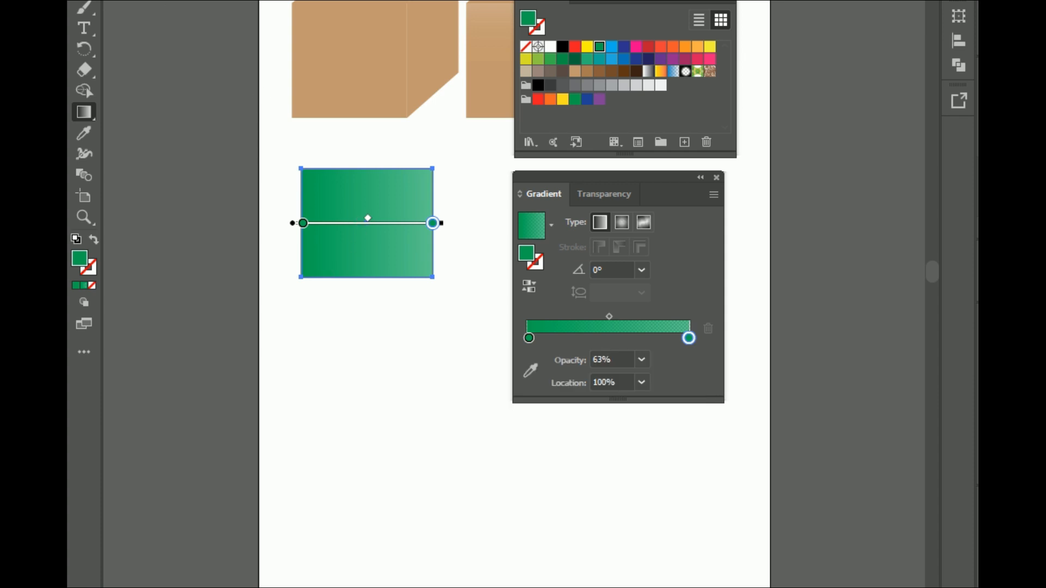
- Reselect the rectangle with the Direct Selection tool, try the radial gradient type and switch it to freeform
key("a")
left_click(449, 355)
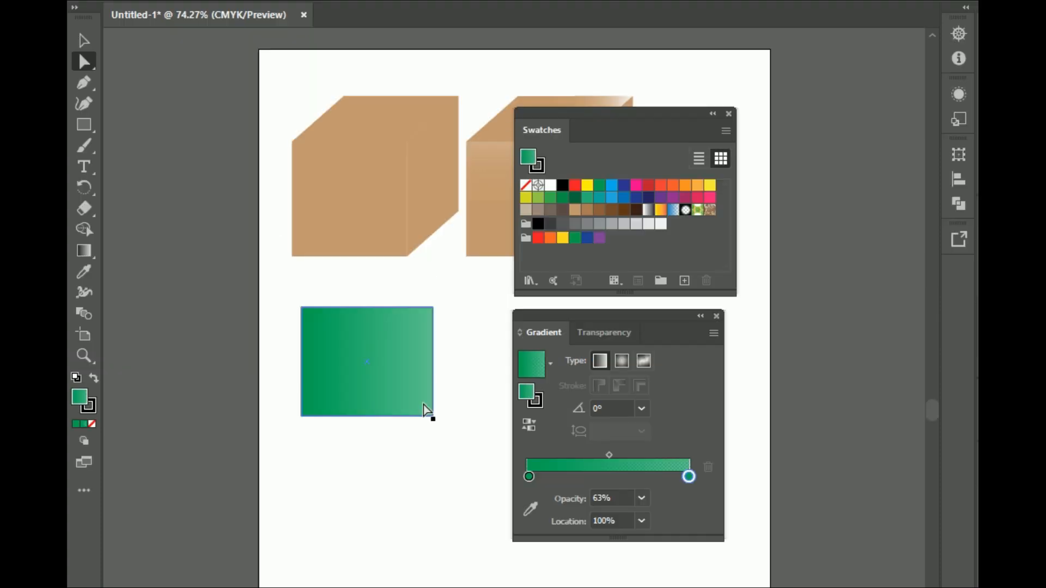
left_click(426, 409)
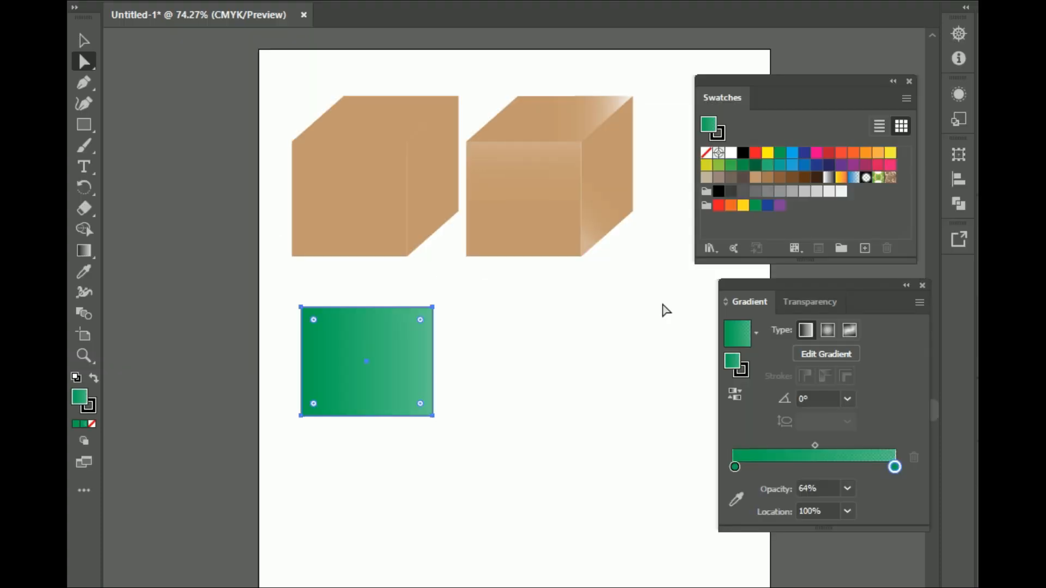
left_click(828, 331)
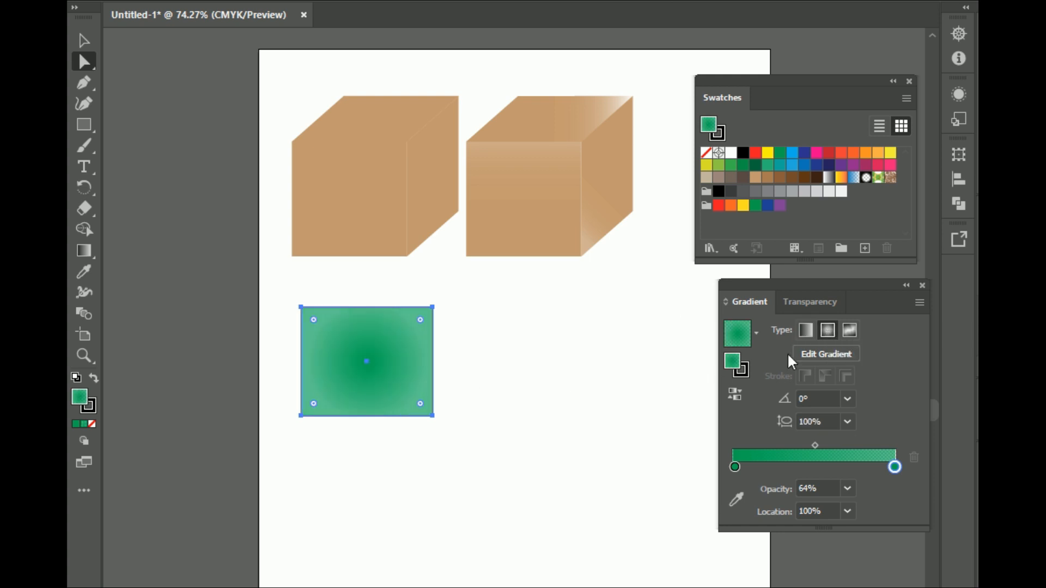
left_click(849, 331)
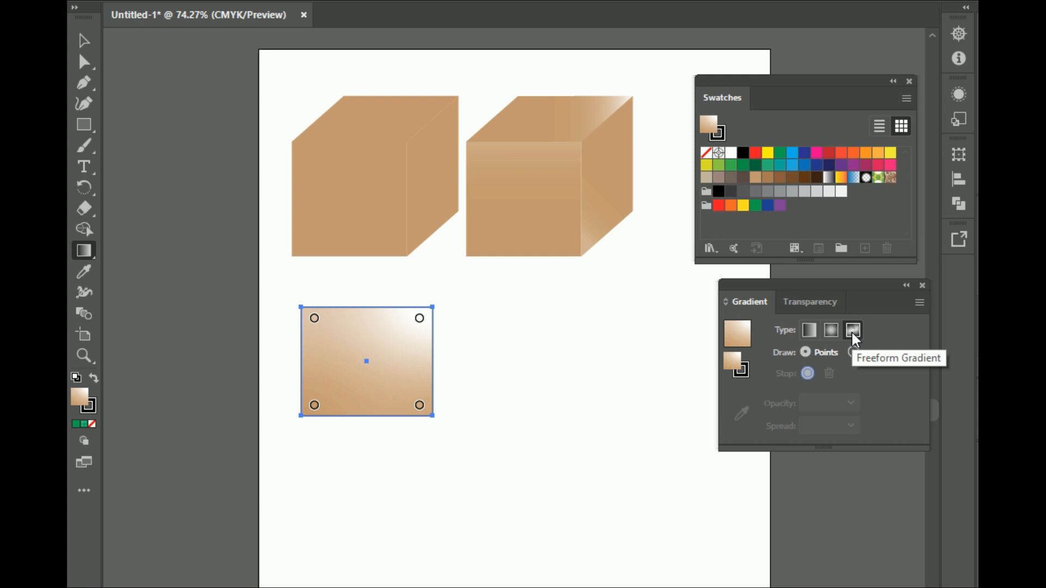
- Add a dark blue freeform point in the rectangle's upper right area and a yellow point near its lower edge
left_click(396, 343)
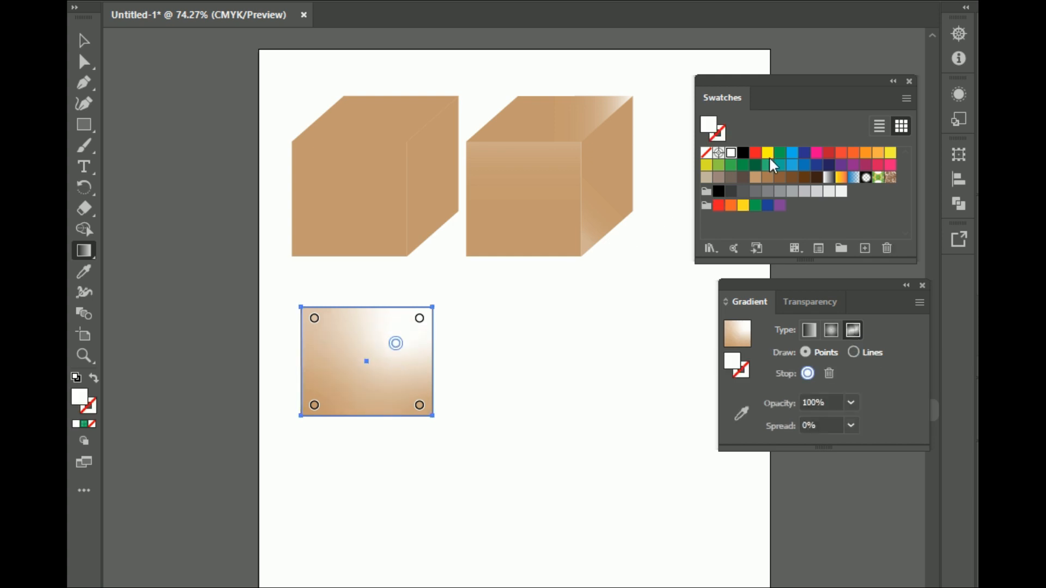
left_click(806, 154)
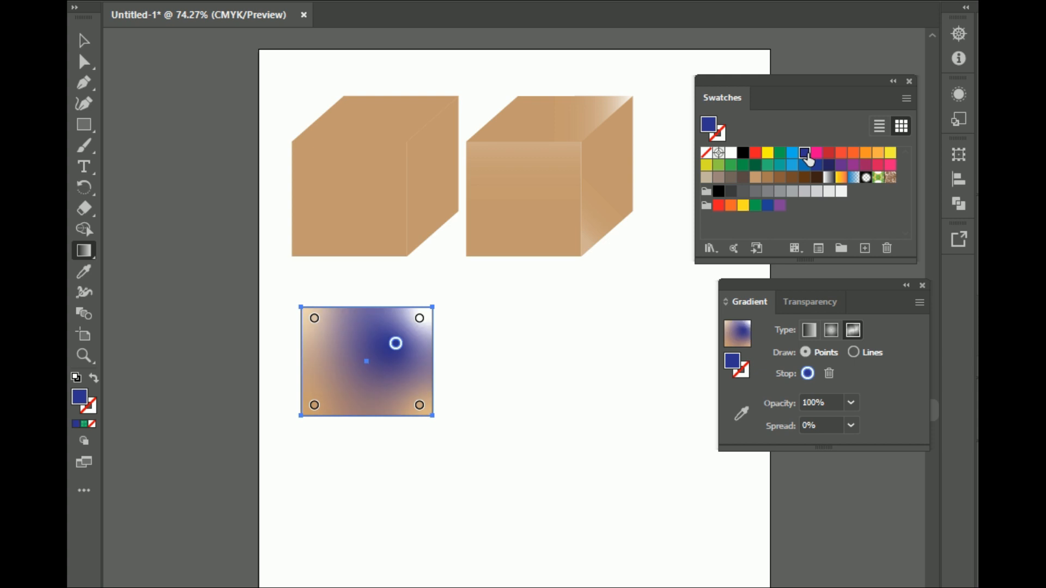
left_click(352, 397)
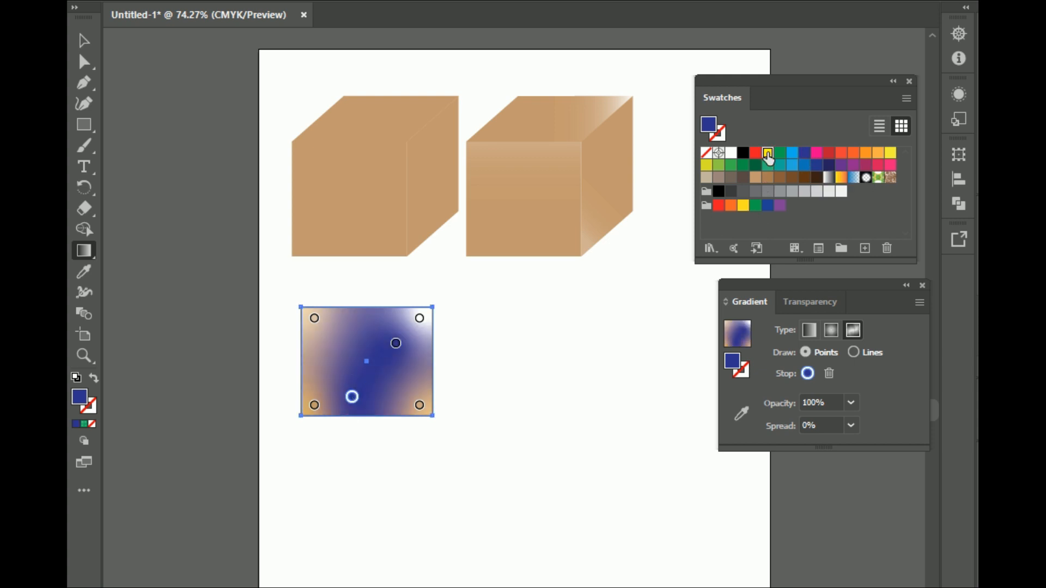
left_click(767, 154)
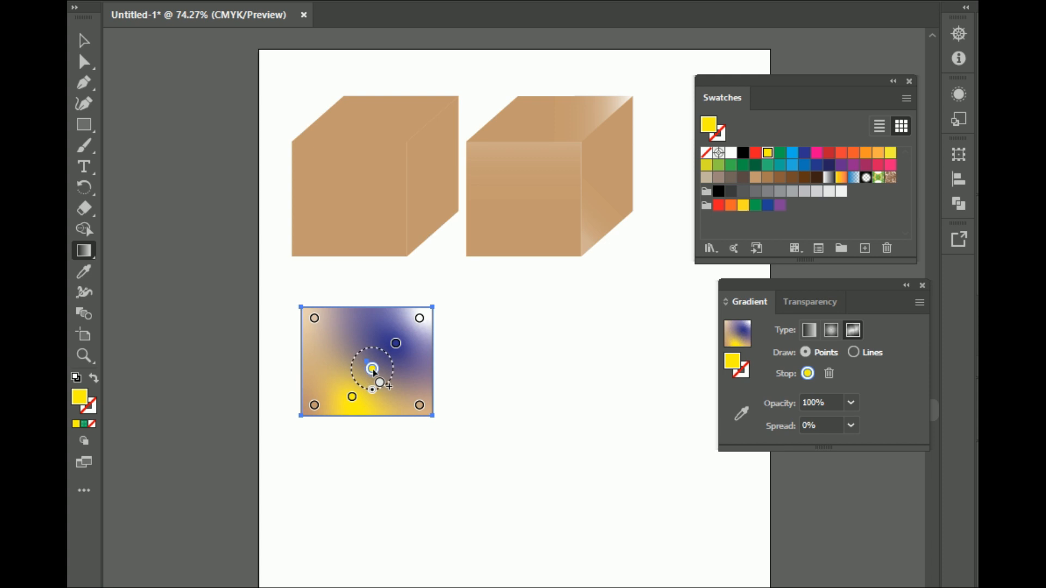
- Add a pink freeform point near the rectangle's centre and reduce its opacity to 69%
left_click(372, 369)
left_click(804, 152)
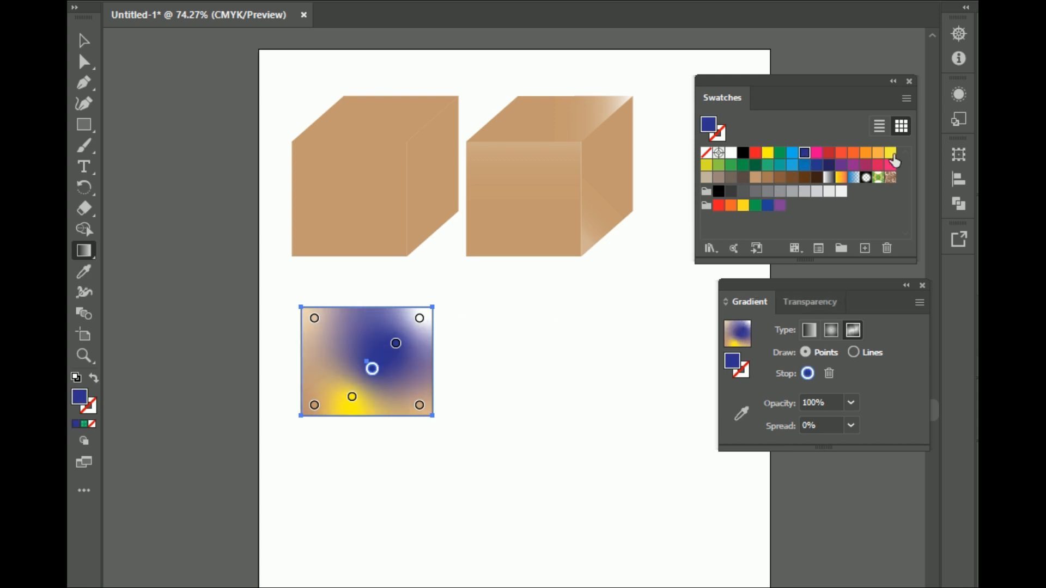
left_click(817, 152)
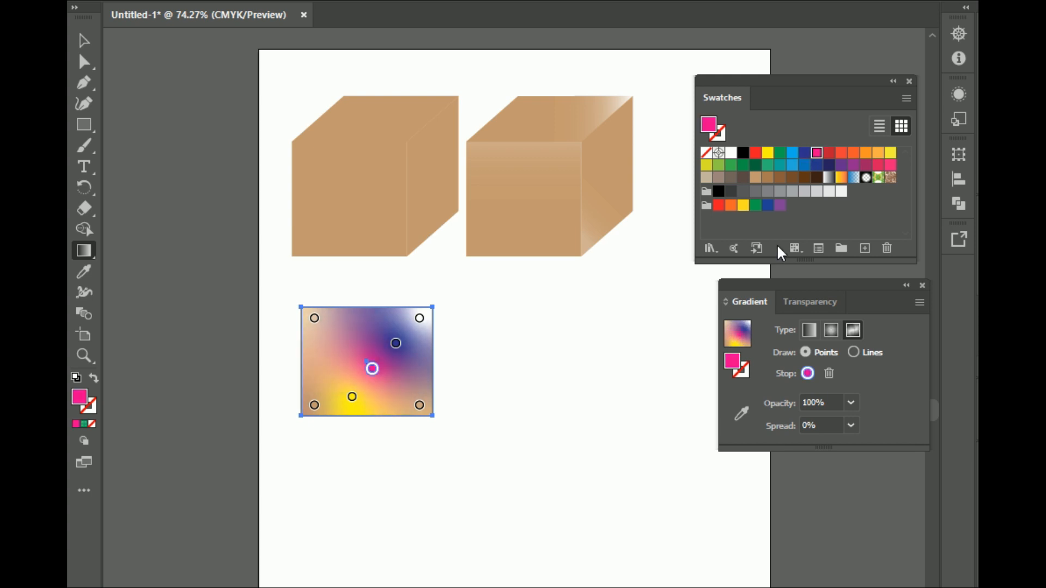
left_click(819, 403)
key("Down")
key("Down")
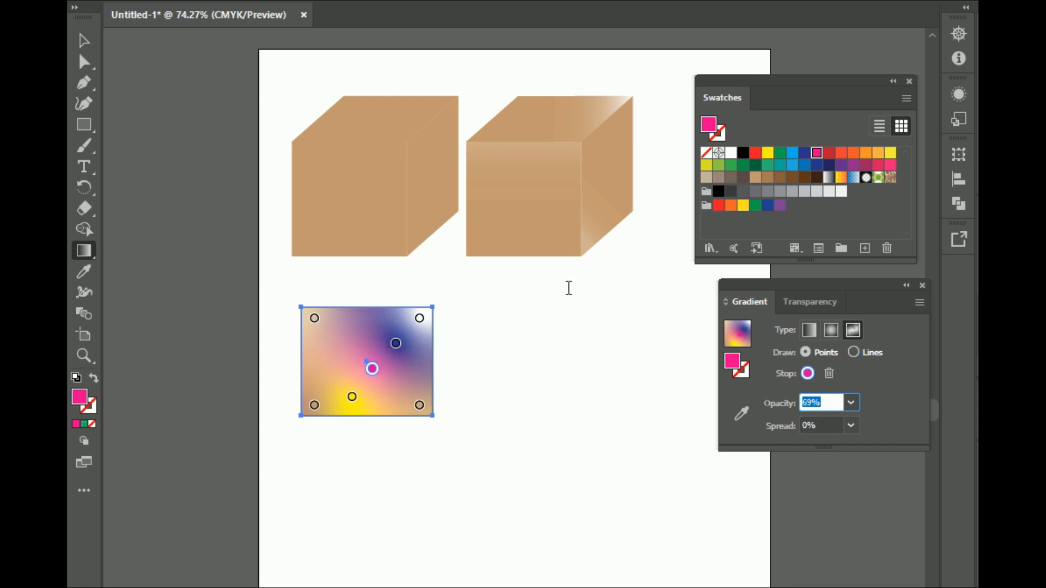
- Select the gradient rectangle below the cubes with the Selection tool and delete it
left_click(83, 42)
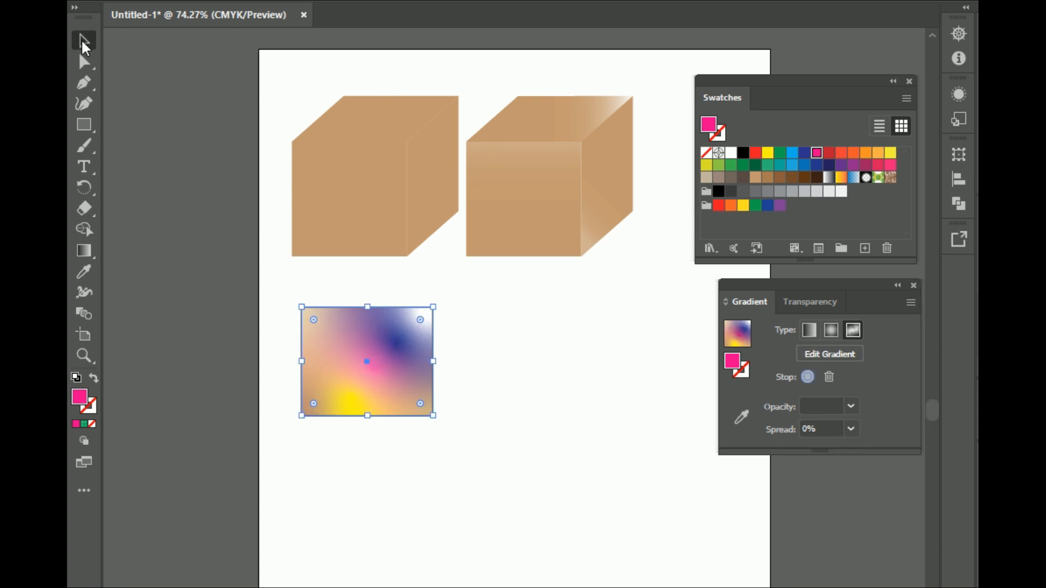
left_click(355, 346)
left_click_drag(271, 284, 537, 512)
key("Delete")
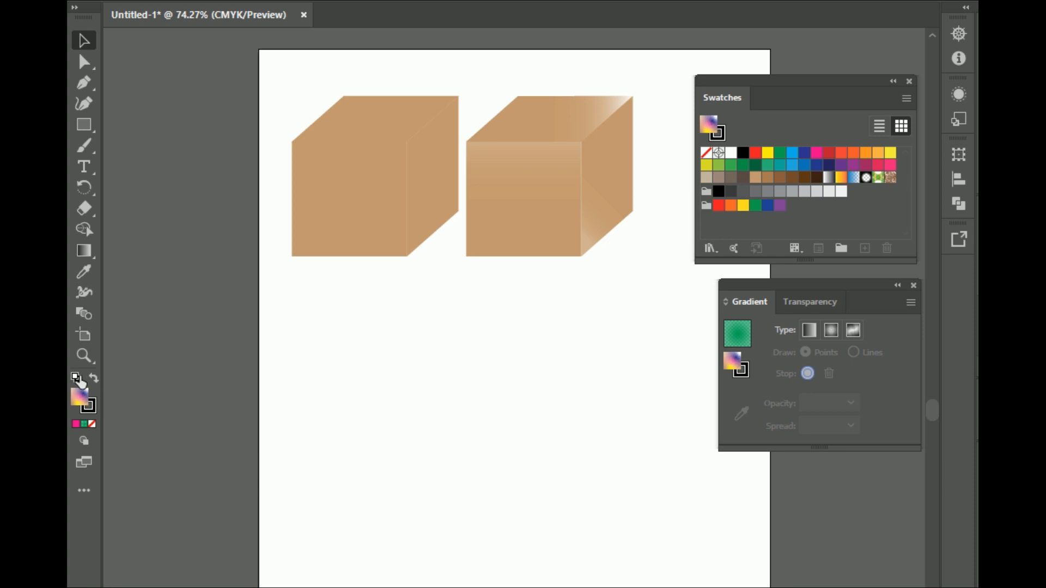
- Reset the fill and stroke to their defaults and draw a square in the empty area below the left cube
left_click(77, 378)
left_click(391, 192)
left_click(488, 199)
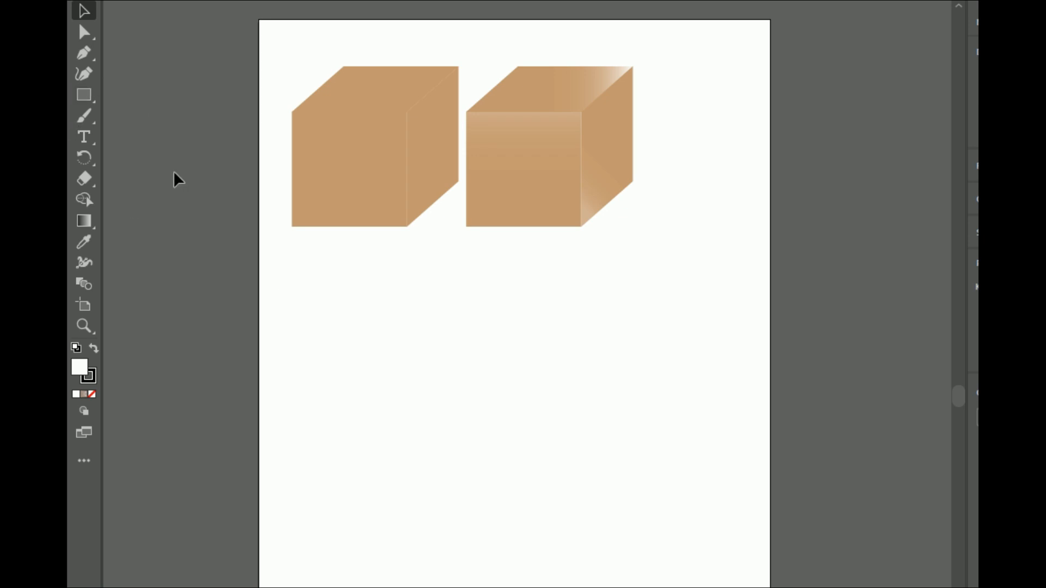
left_click(86, 104)
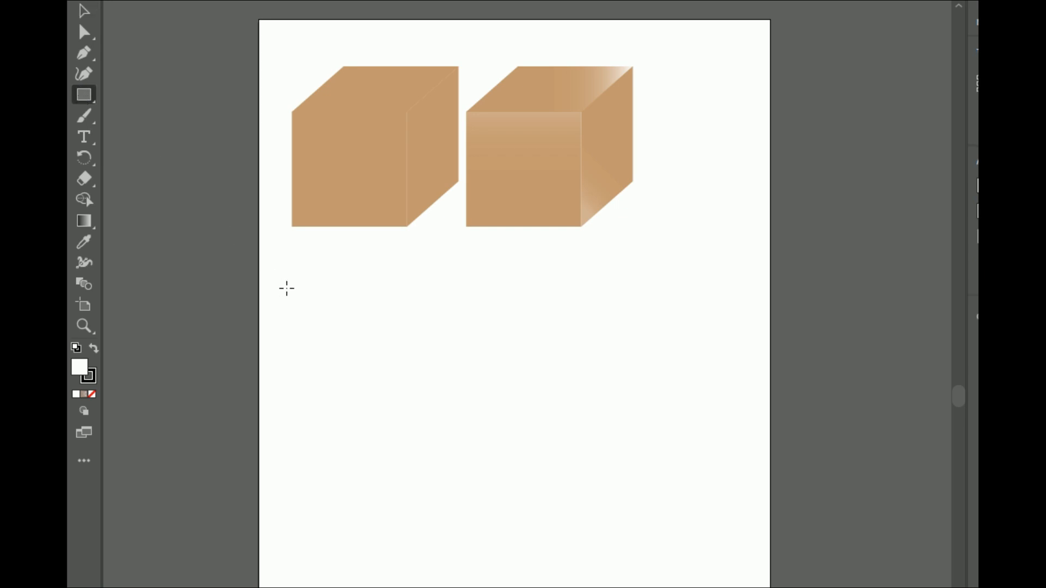
left_click_drag(292, 280, 412, 398)
- Duplicate the square directly below itself and again beside that copy, forming an L-shaped arrangement of three adjoining squares
left_click(83, 9)
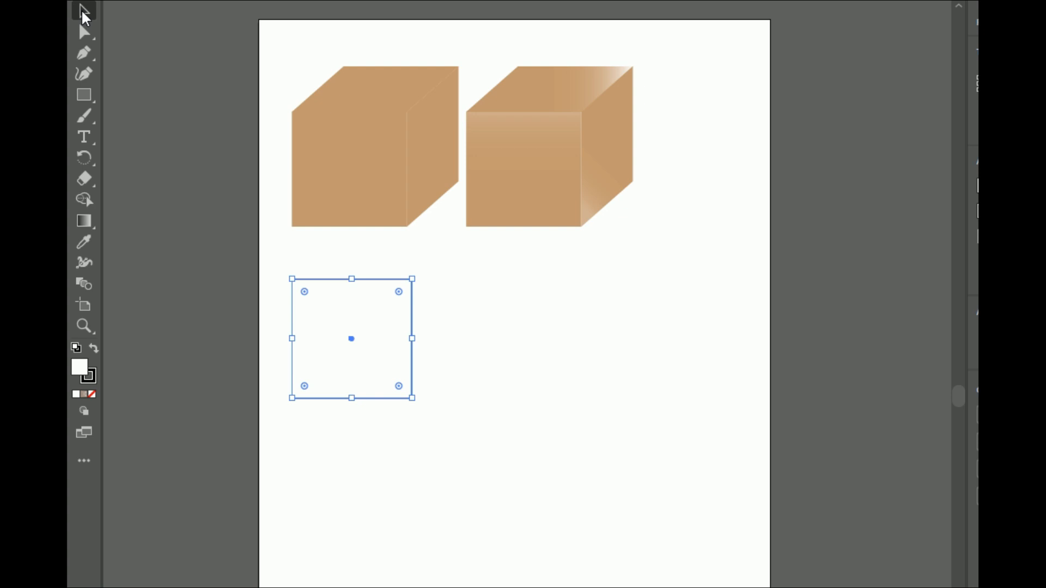
left_click_drag(318, 341, 457, 370)
left_click(274, 456)
left_click(455, 313)
left_click(331, 318)
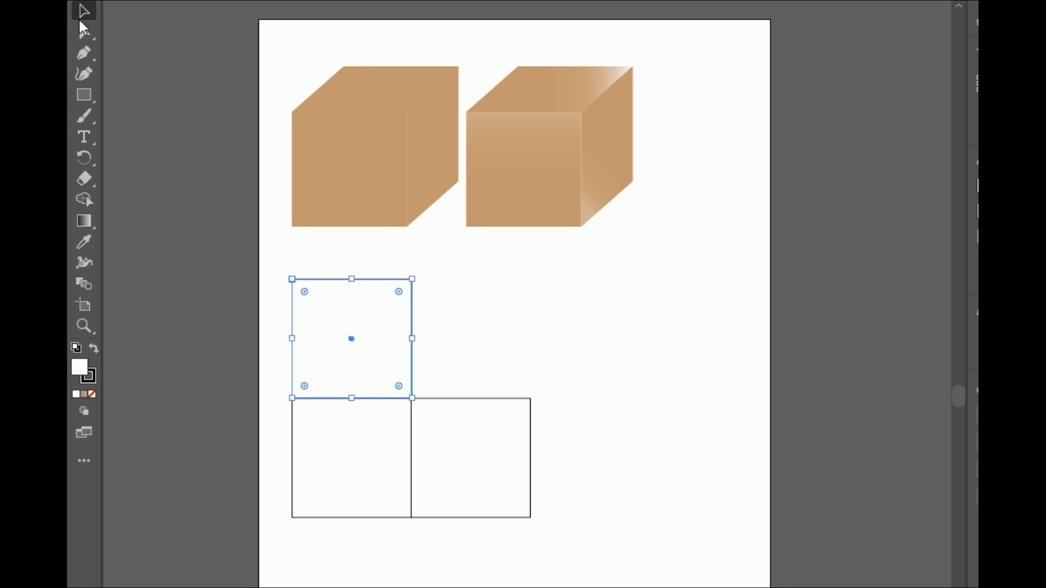
- Skew the upper square's top edge and the right square's outer edge with Direct Selection so their corners meet as a cube
key("a")
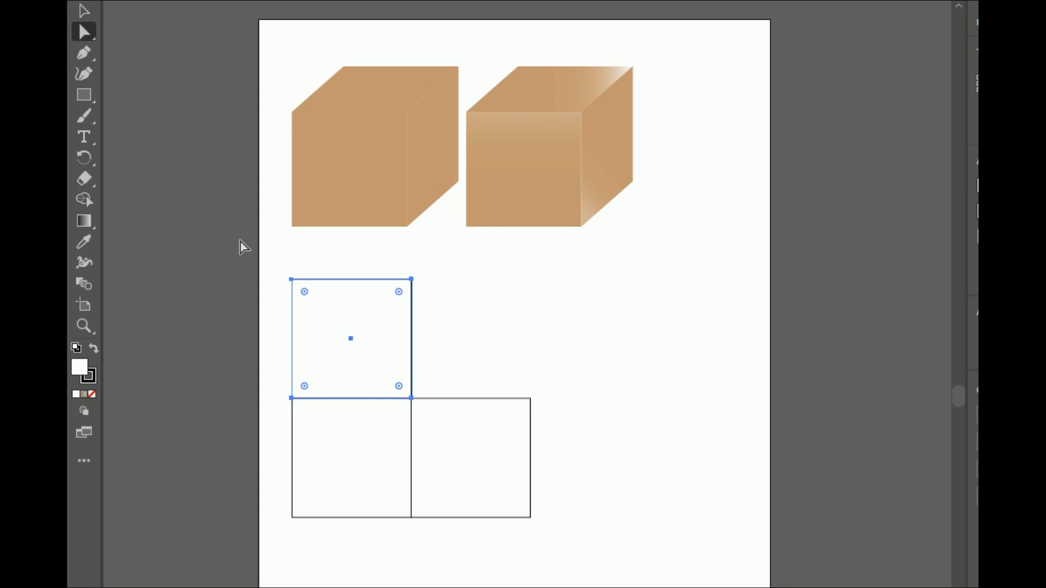
left_click_drag(275, 246, 466, 341)
left_click_drag(411, 279, 536, 528)
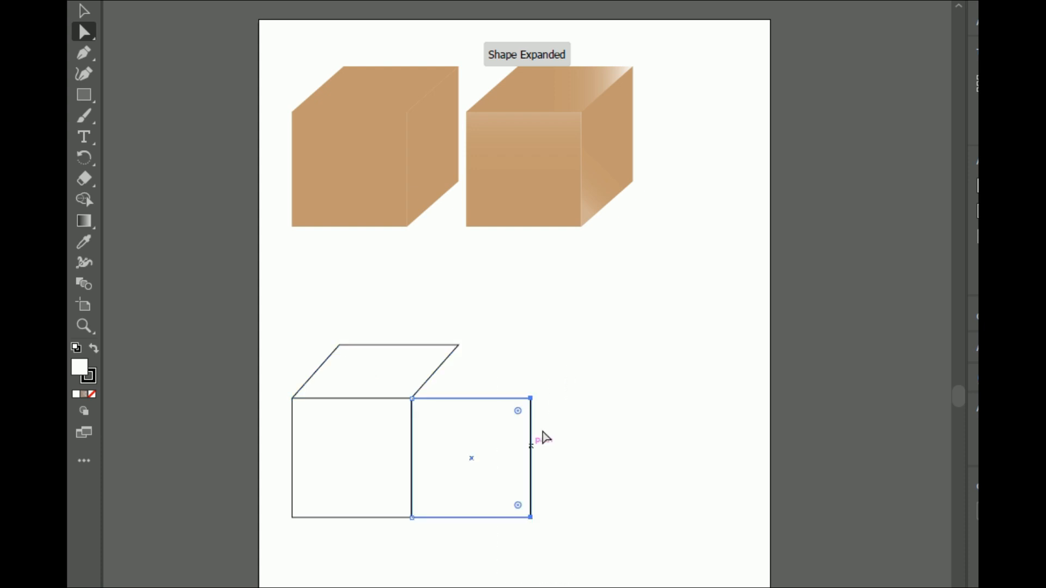
left_click_drag(532, 399, 462, 350)
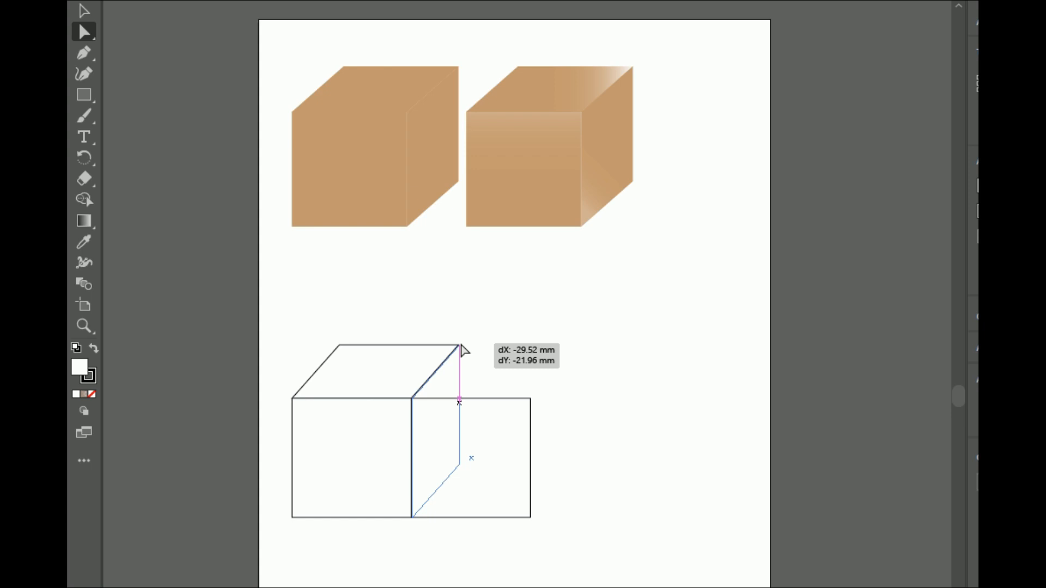
left_click_drag(457, 347, 458, 347)
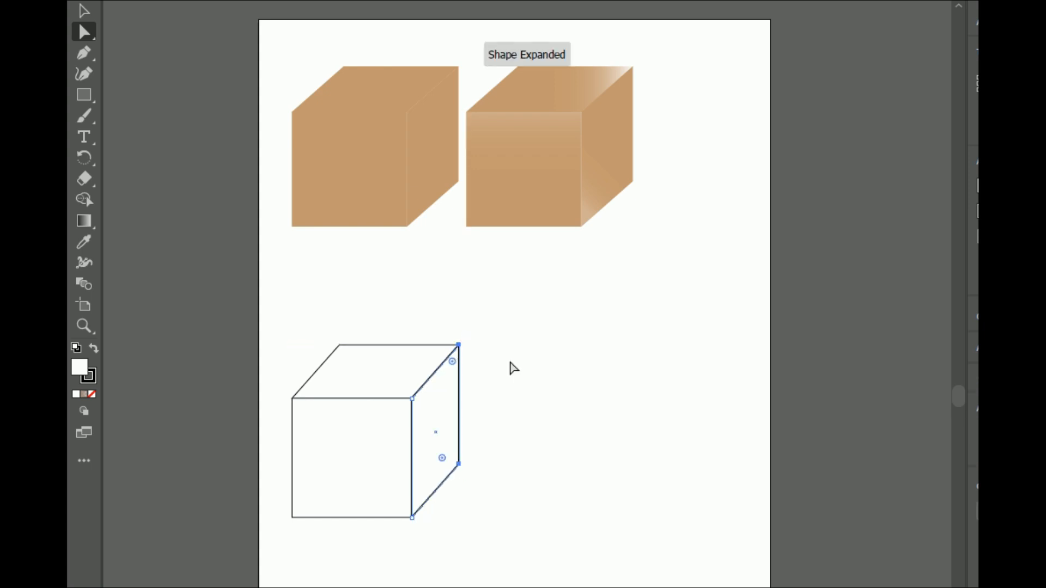
- Select all three faces of the outlined cube and move them up to just beneath the left cube
left_click(78, 11)
left_click(494, 481)
left_click_drag(282, 355, 586, 586)
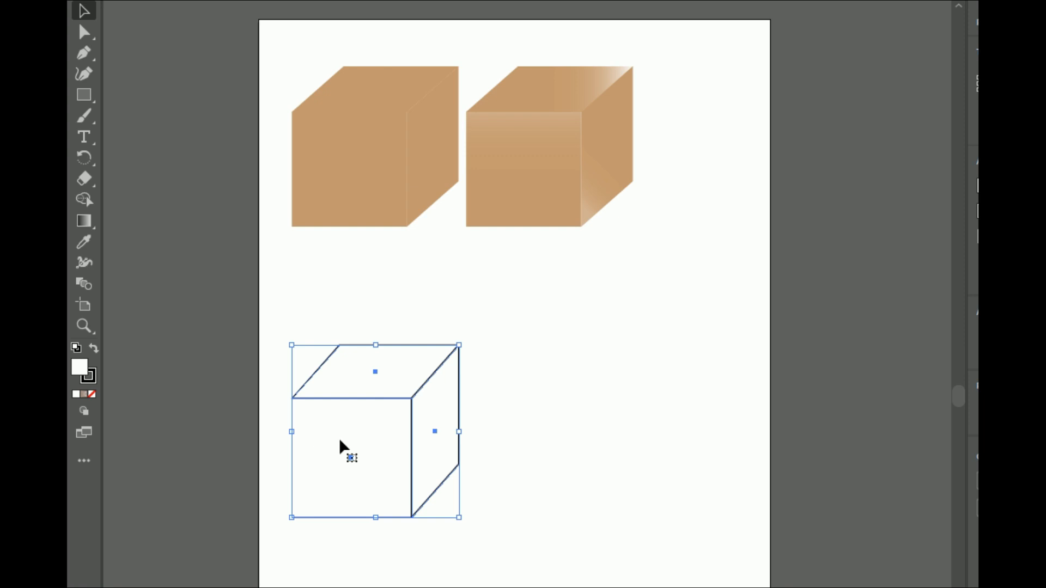
left_click_drag(373, 476, 366, 375)
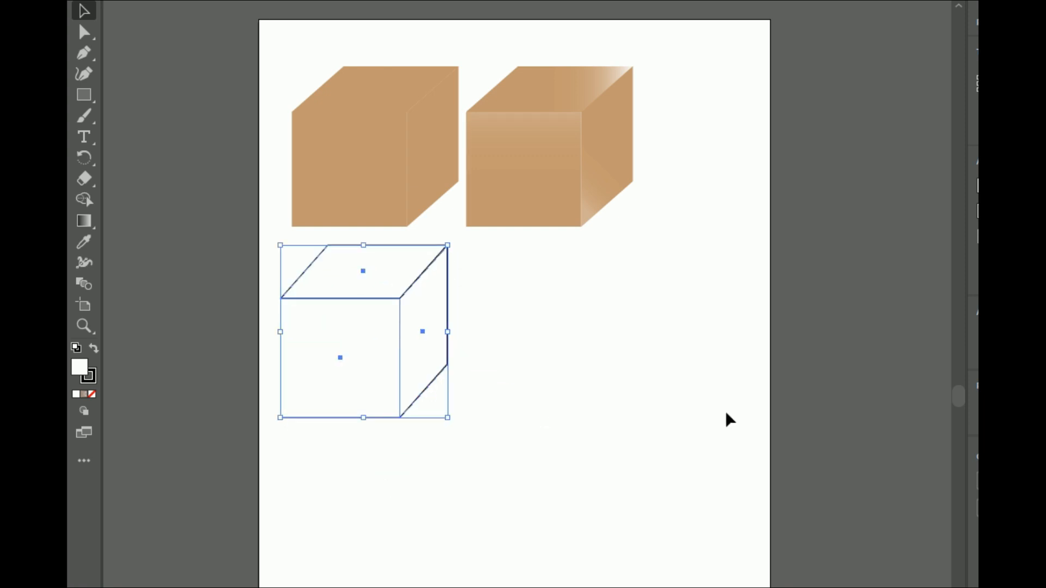
- Fill the new cube's three faces with the brown C=30 M=50 Y=75 swatch and set their stroke to None
left_click(968, 191)
left_click(880, 272)
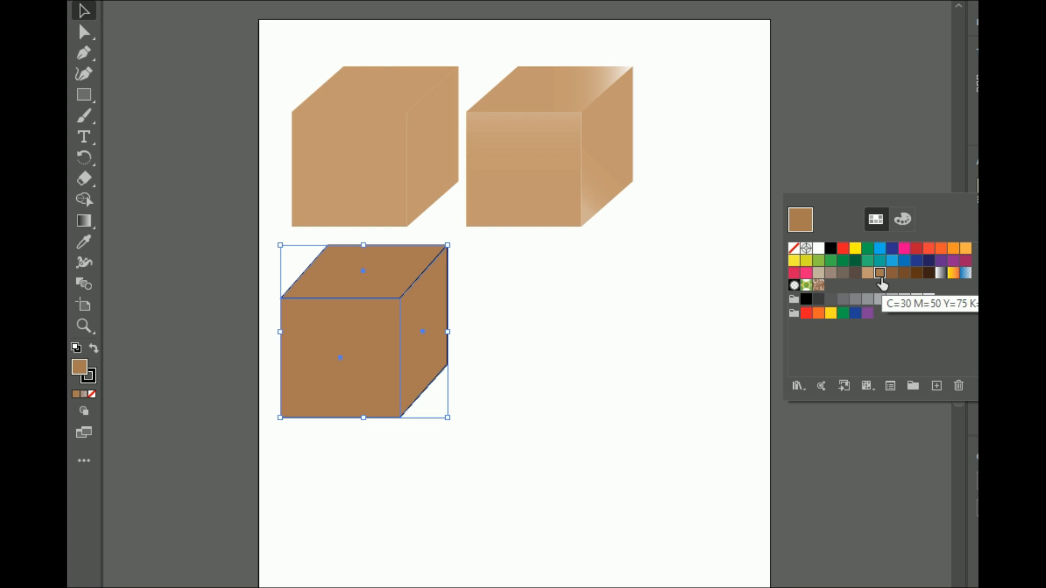
left_click(564, 382)
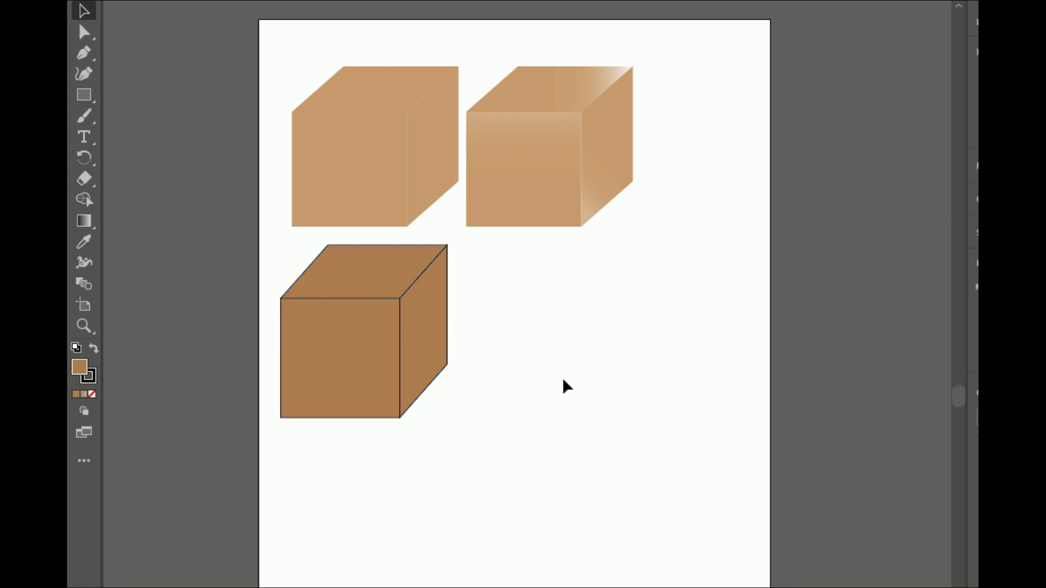
left_click_drag(213, 231, 489, 514)
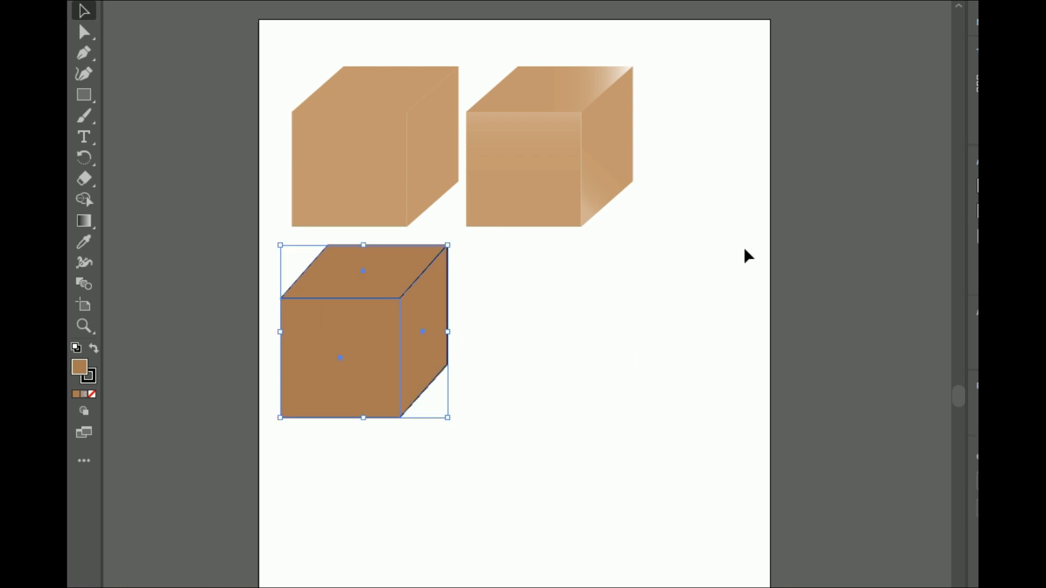
left_click(978, 211)
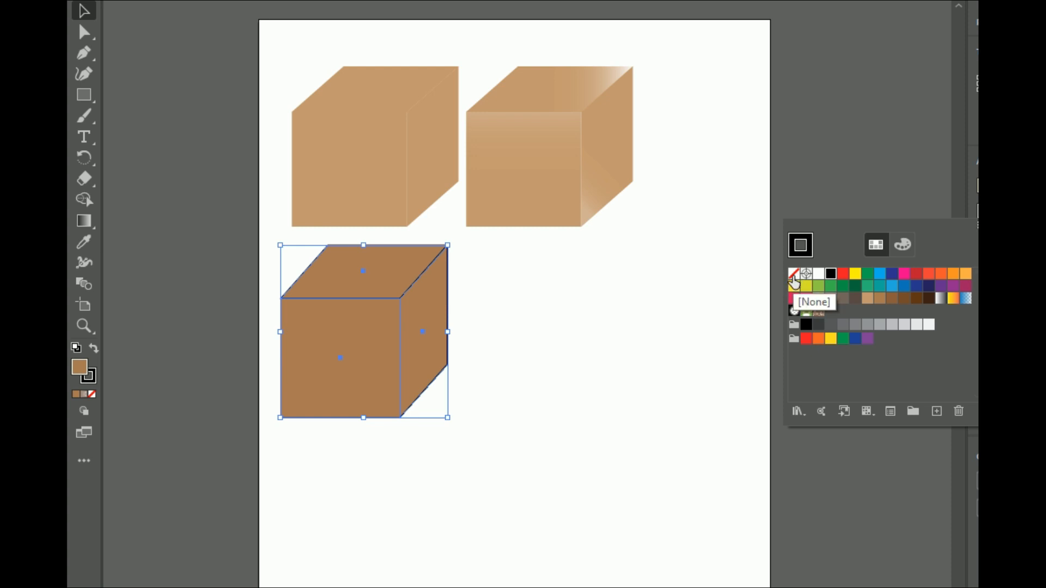
left_click(793, 274)
left_click(85, 12)
left_click(561, 415)
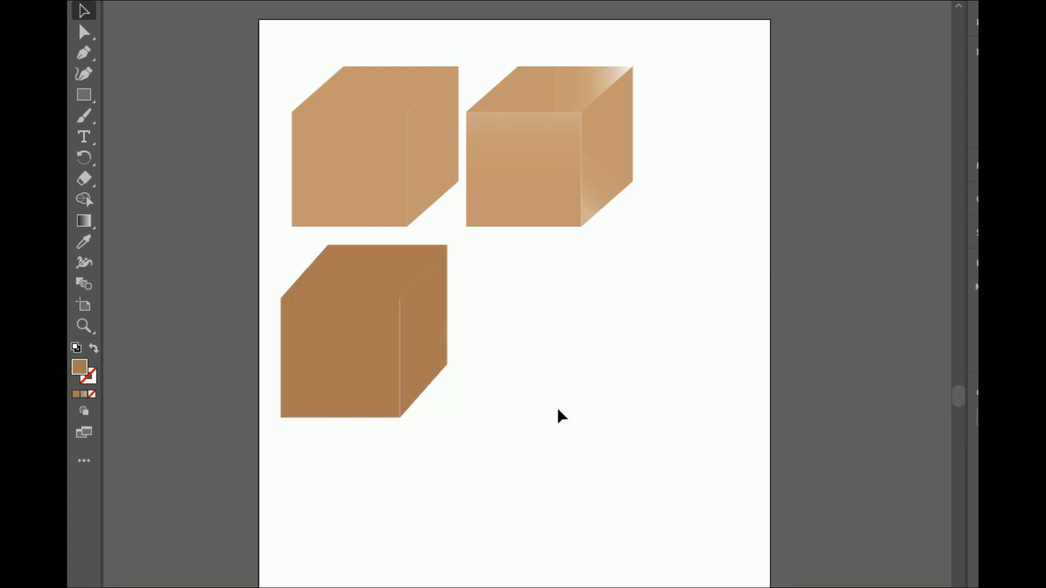
- Apply a linear gradient to the new cube's front face and set its end stop's opacity to 100%
left_click(365, 357)
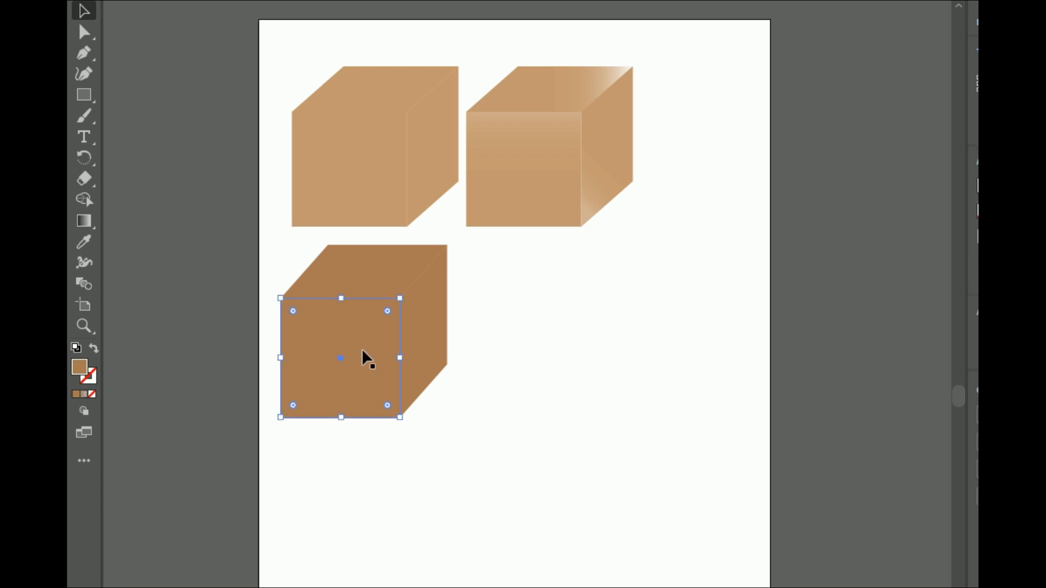
double_click(86, 225)
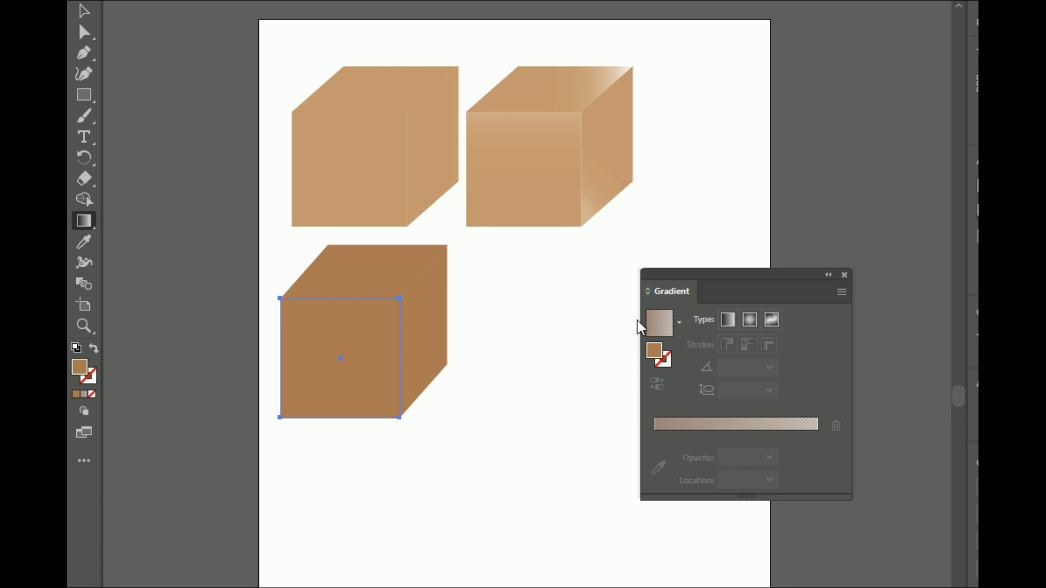
left_click(736, 426)
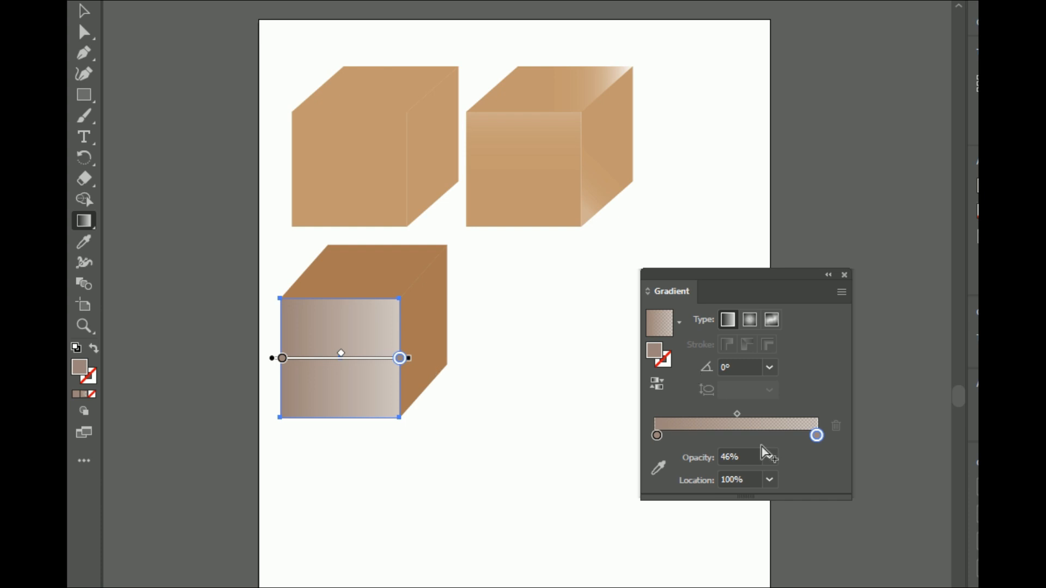
left_click(746, 456)
type("100")
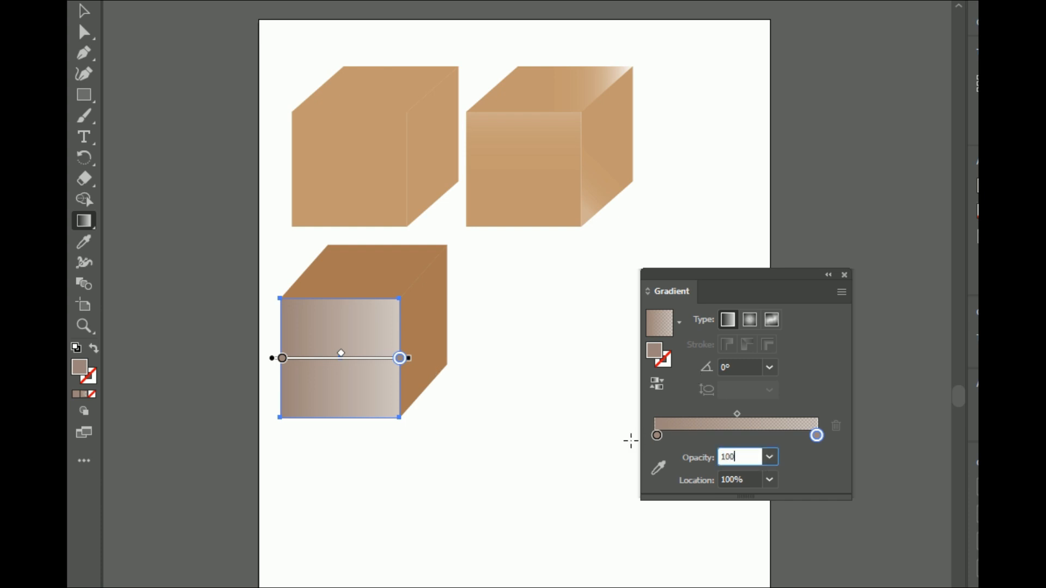
key("Return")
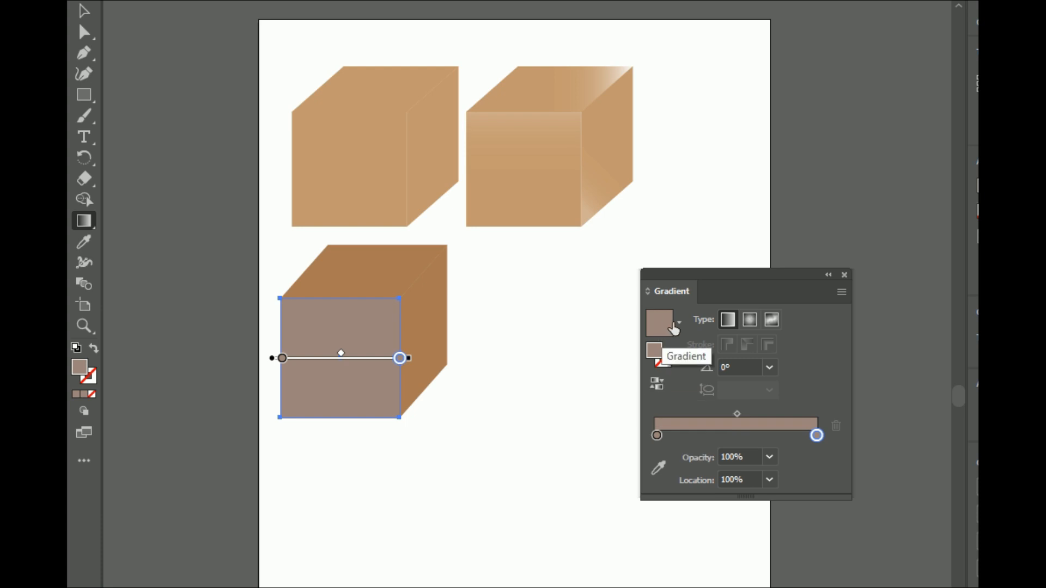
- Recolour both gradient stops of the front face by sampling the brown of the cube's other faces
left_click(680, 325)
left_click(681, 325)
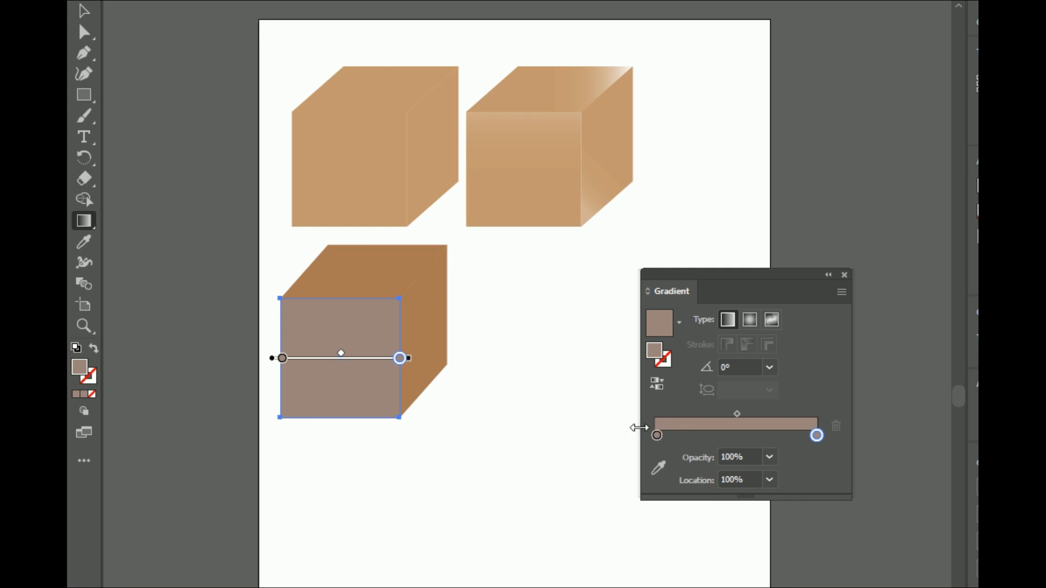
left_click(658, 468)
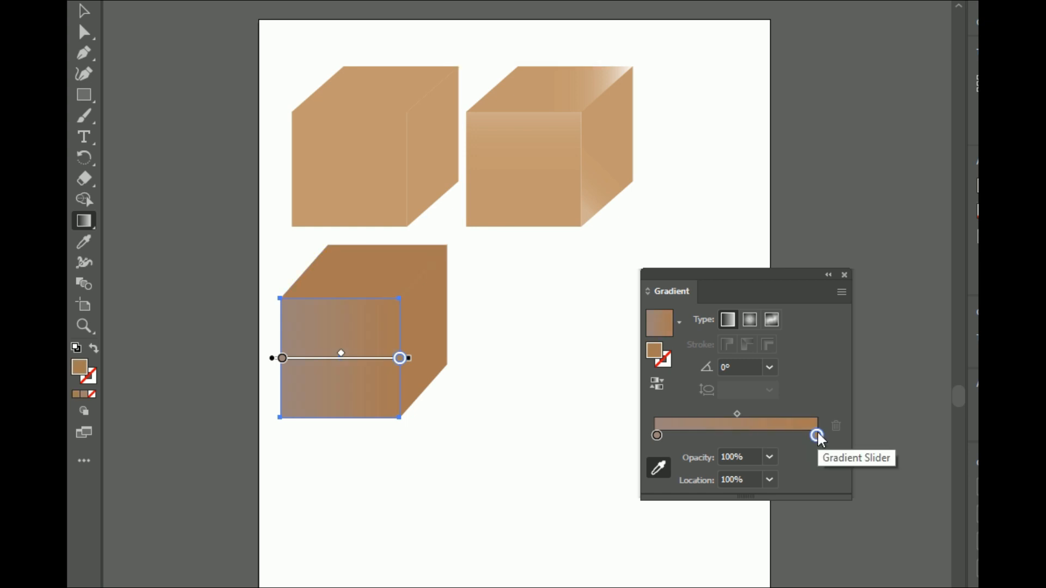
left_click(658, 436)
left_click(390, 266)
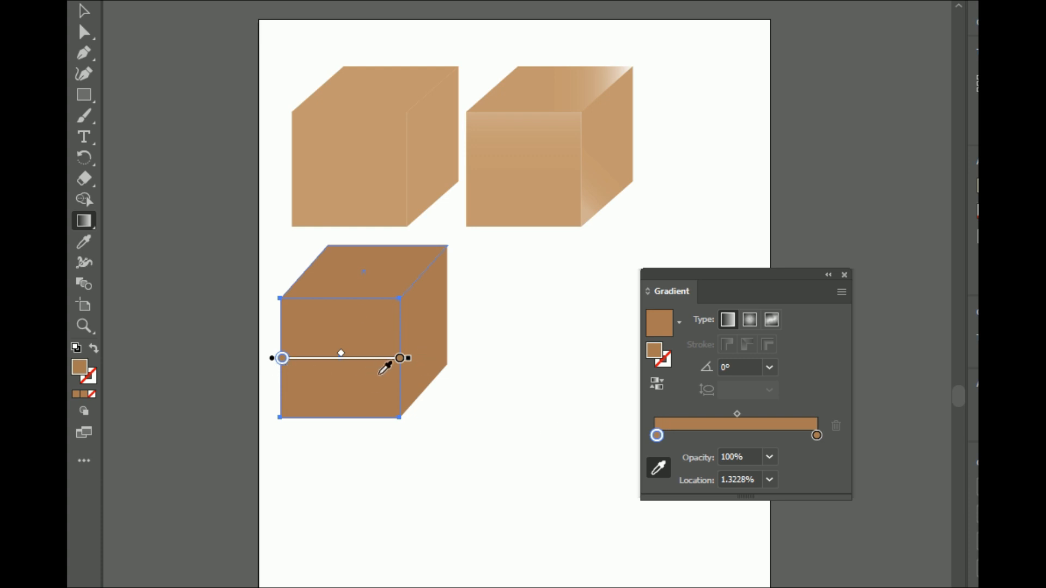
- Shift the front face's gradient midpoint close to the end stop and reduce that stop's opacity to 82%
mouse_move(401, 360)
left_mouse_down()
mouse_move(348, 358)
mouse_move(385, 358)
left_mouse_up()
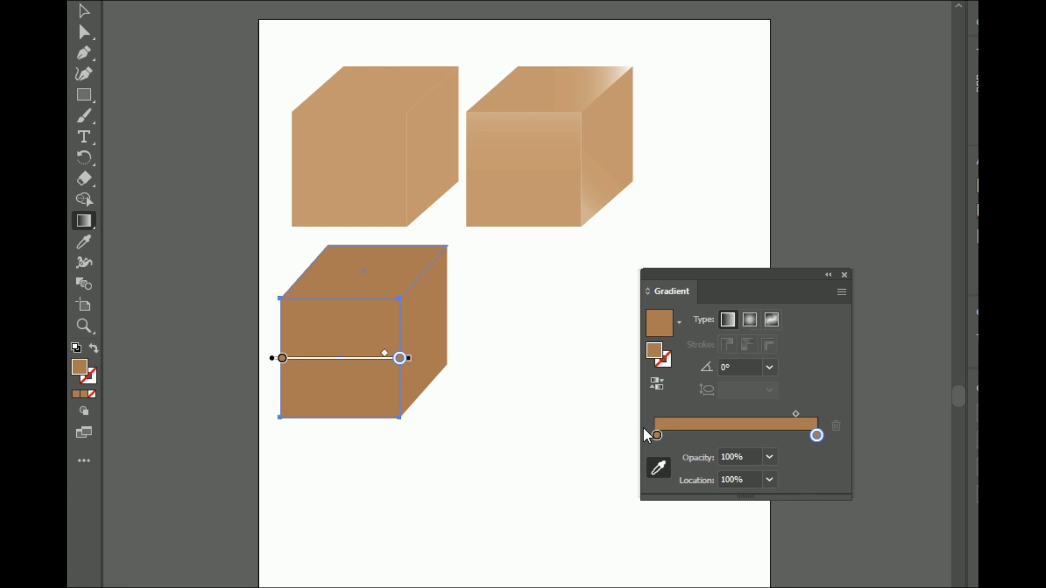
left_click(84, 11)
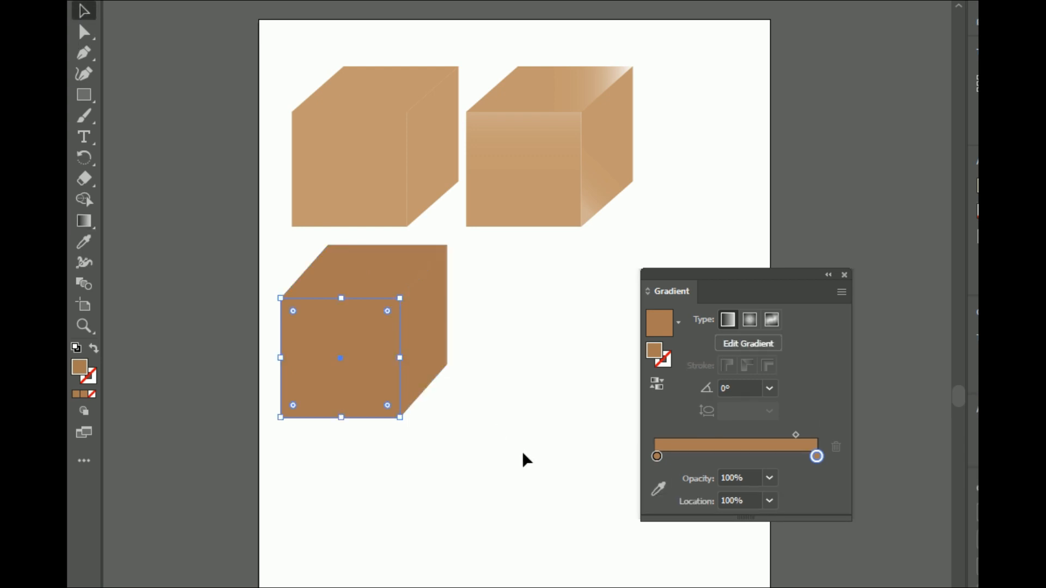
left_click(736, 477)
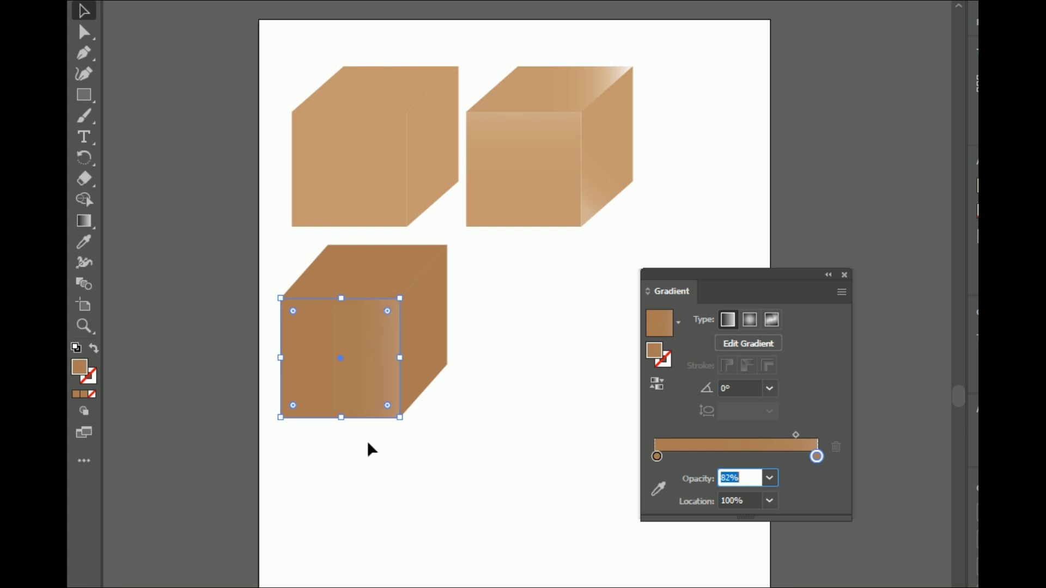
- Apply the same brown linear gradient to the cube's right face and lower its first stop's opacity to 90%
left_click(419, 343)
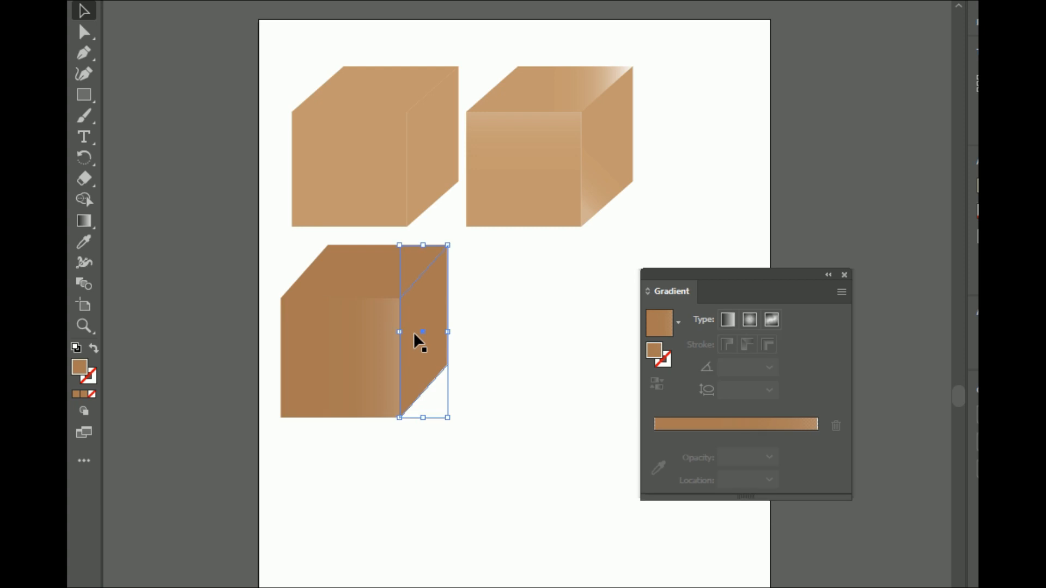
left_click(737, 427)
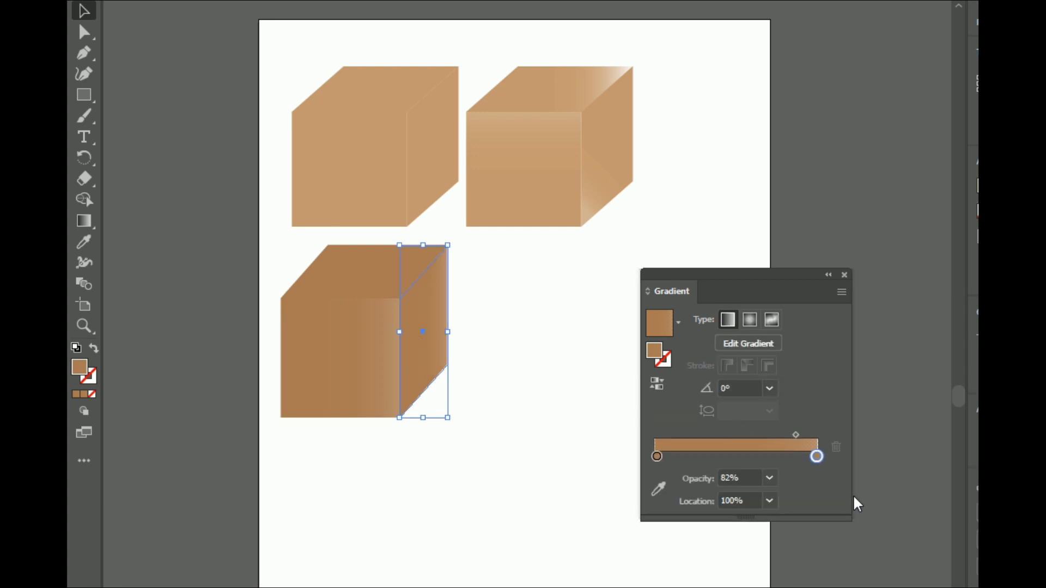
left_click(657, 456)
left_click(730, 477)
key("Down")
key("Down")
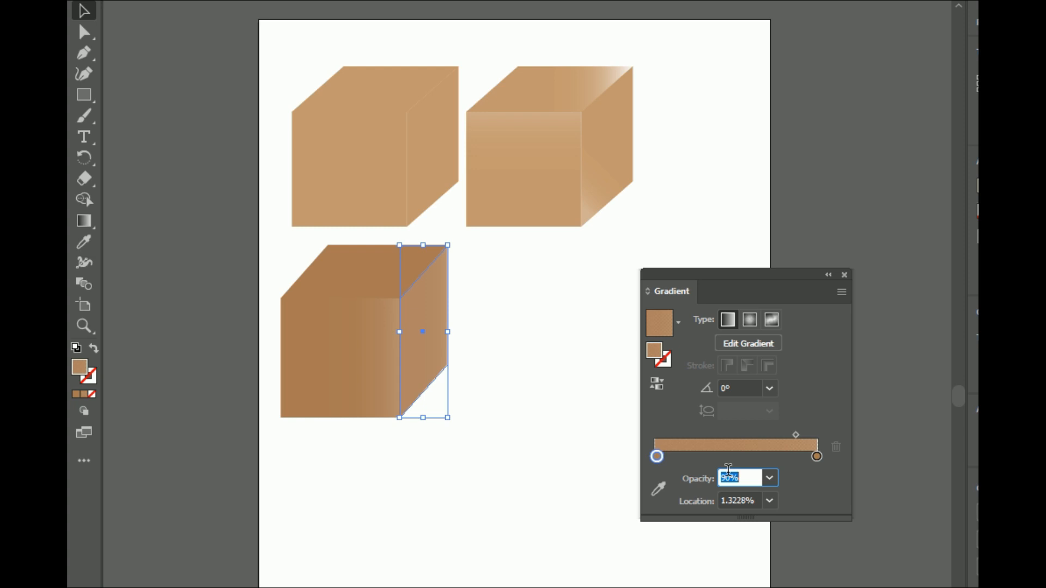
left_click(555, 512)
left_click(555, 512)
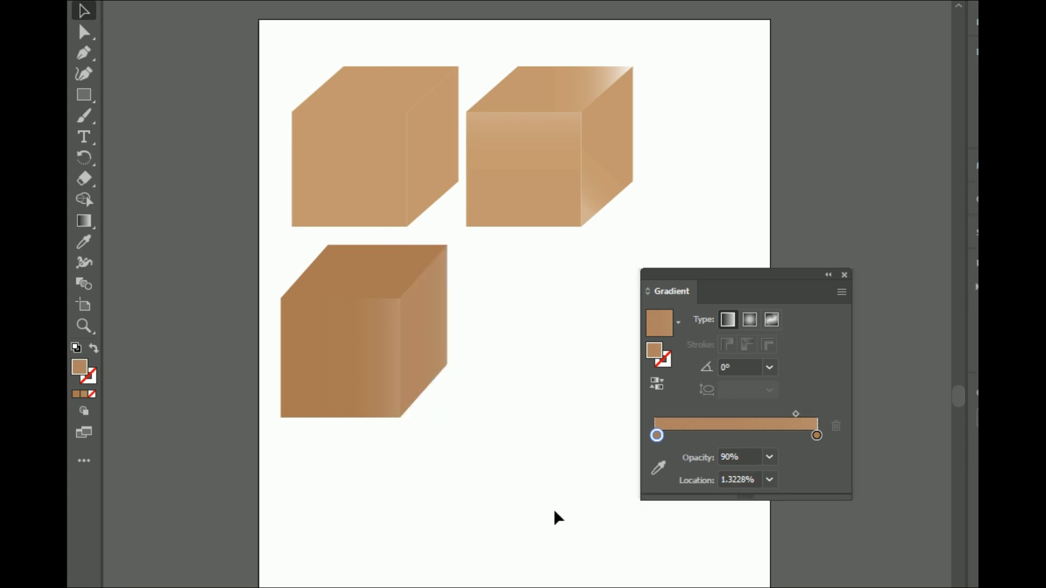
- Apply the brown linear gradient to the cube's top face and set its midpoint location to 50%
left_click(354, 279)
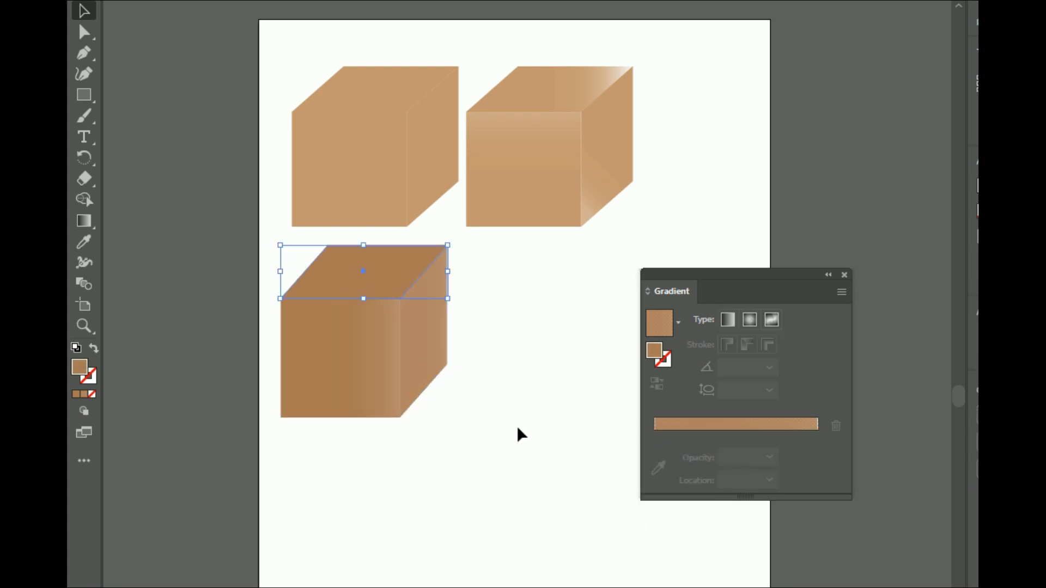
left_click(724, 425)
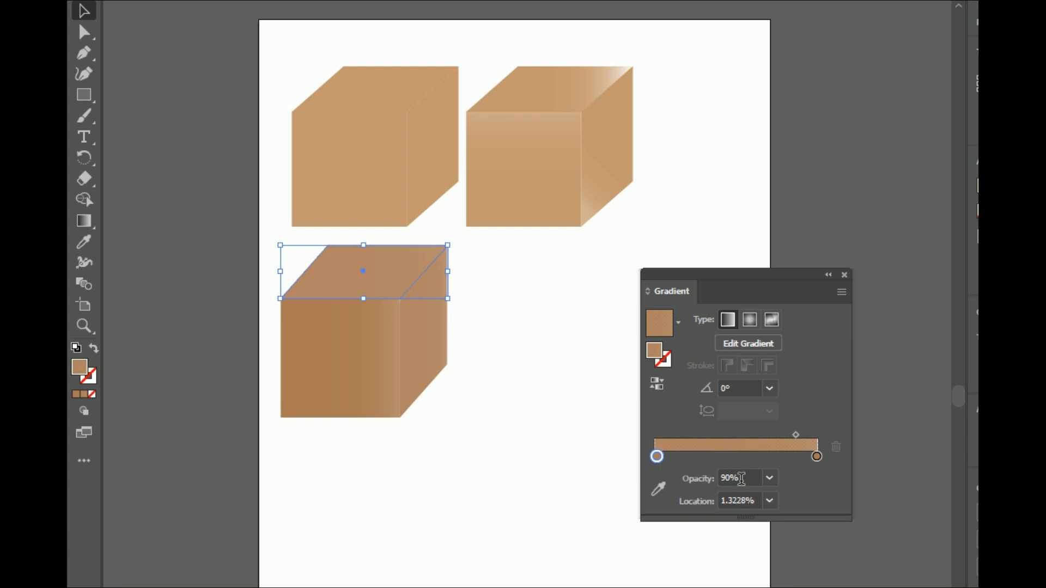
left_click_drag(795, 435, 739, 435)
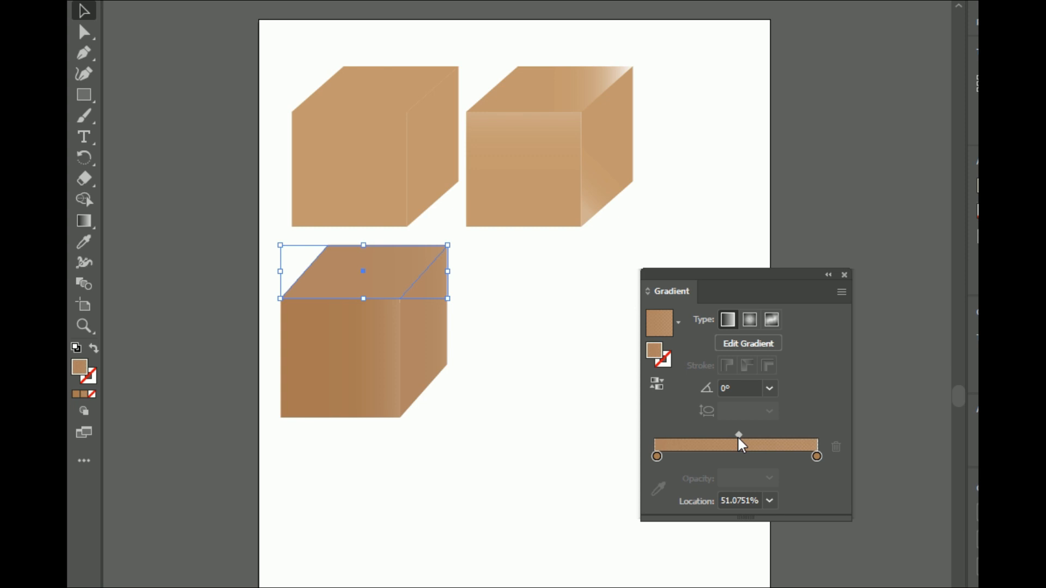
left_click(739, 500)
type("50")
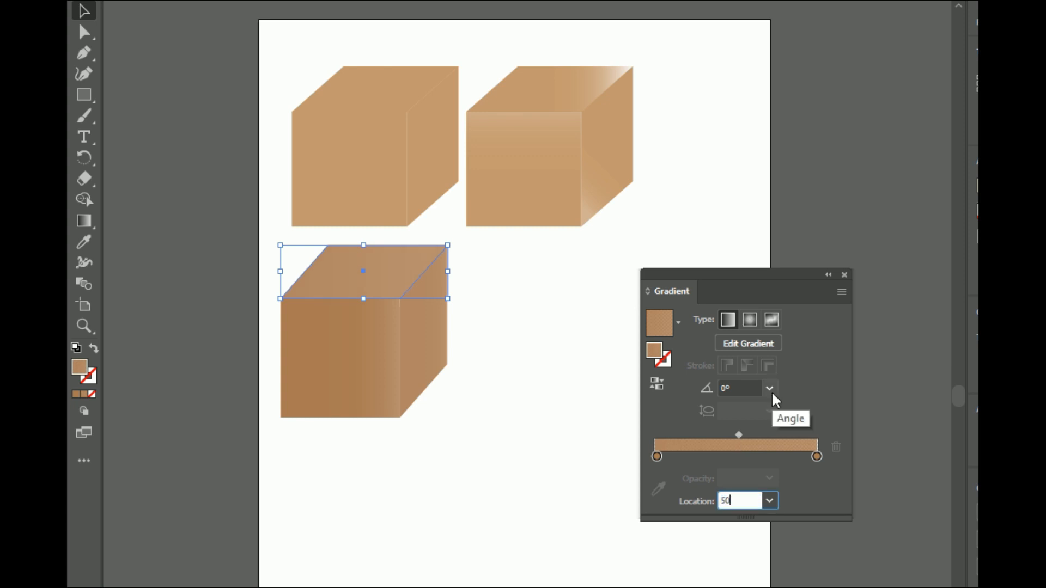
key("Return")
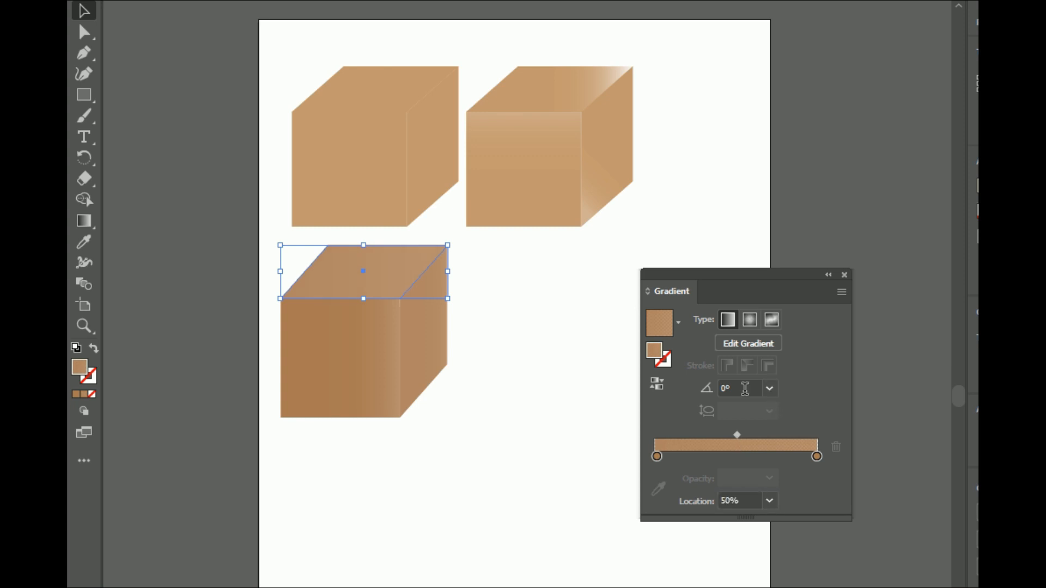
left_click(566, 431)
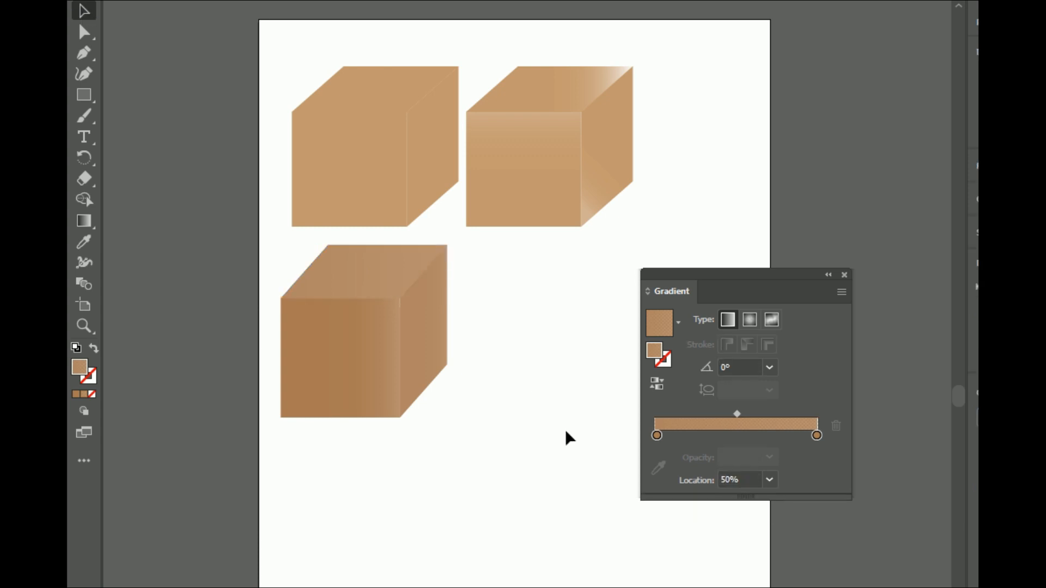